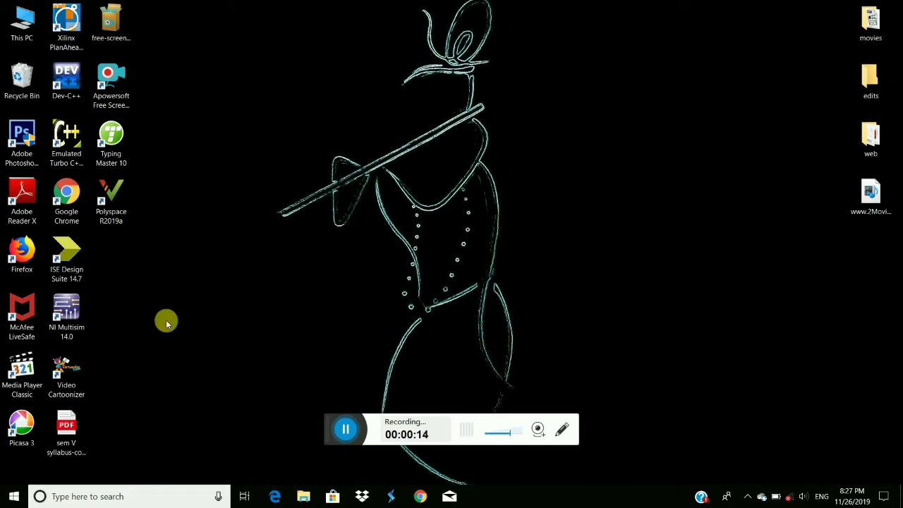
Launch NI Multisim 14.0 from its desktop icon to get an empty Design1 schematic.
double_click(78, 318)
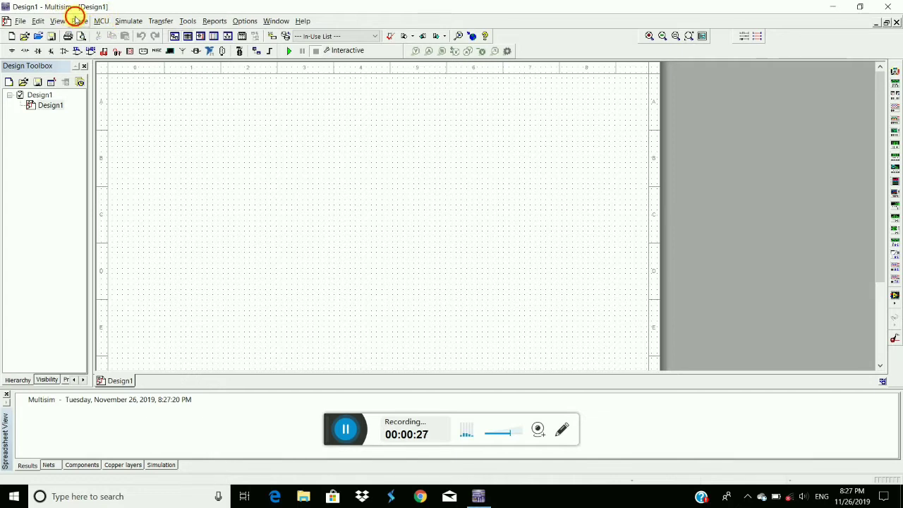
Pick the BD139 transistor from the Transistors group by searching 'bd139'.
left_click(76, 18)
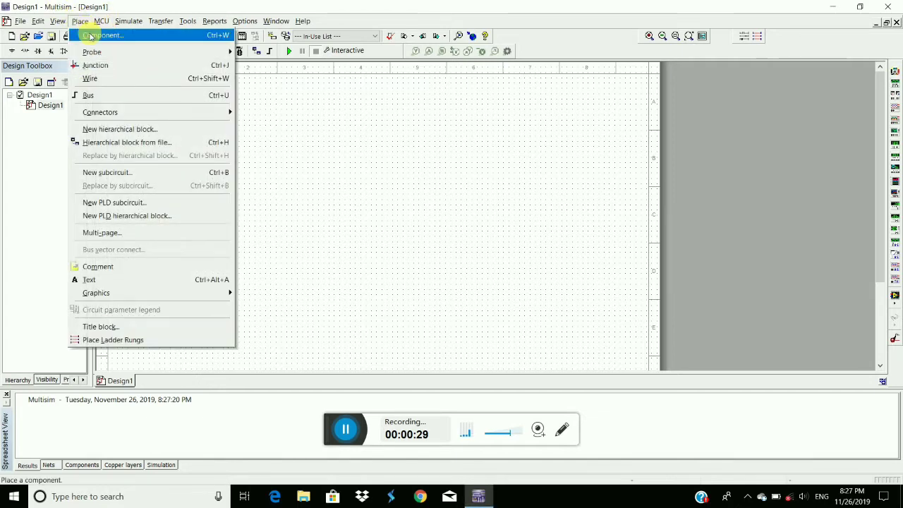
left_click(90, 36)
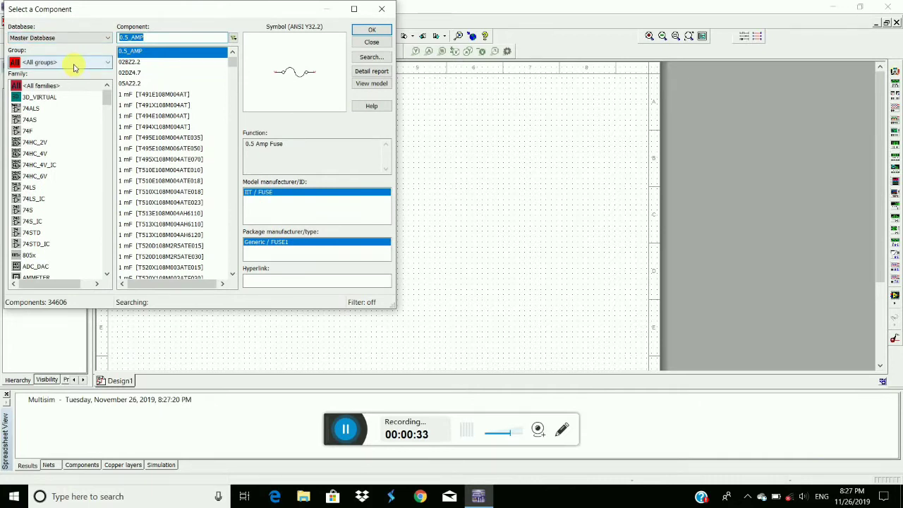
left_click(74, 63)
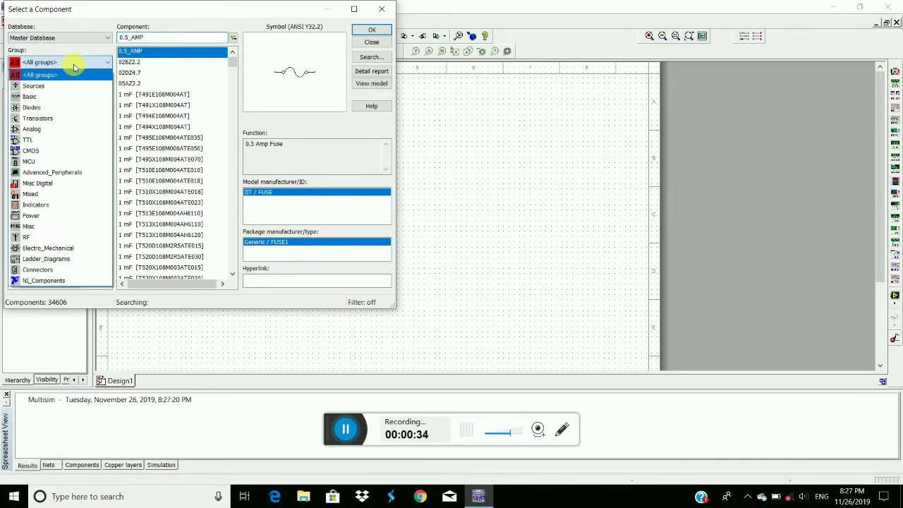
left_click(70, 119)
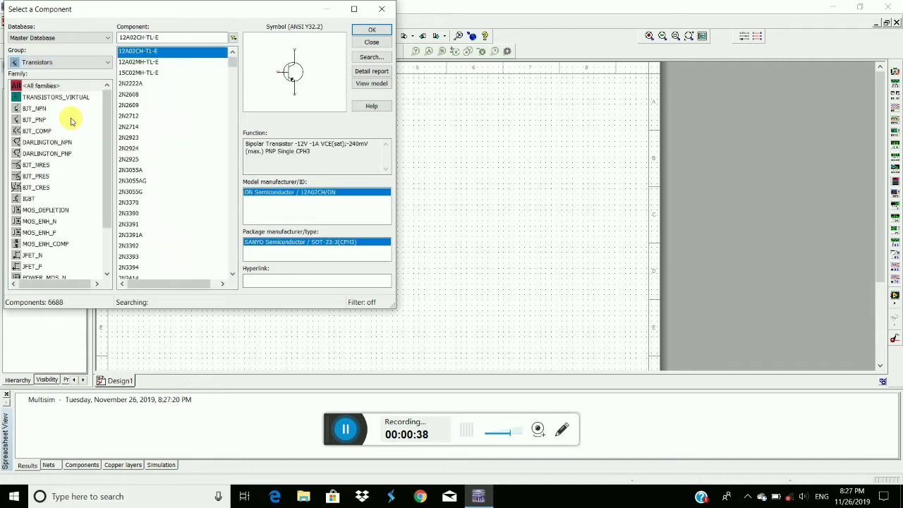
left_click(183, 41)
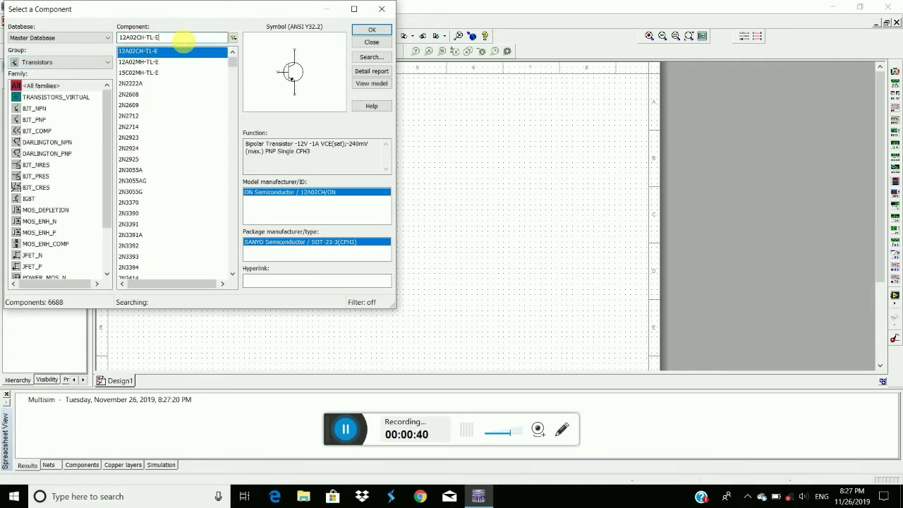
key("BackSpace")
key("BackSpace")
key("BackSpace")
key("BackSpace")
key("BackSpace")
key("BackSpace")
key("BackSpace")
type("bd")
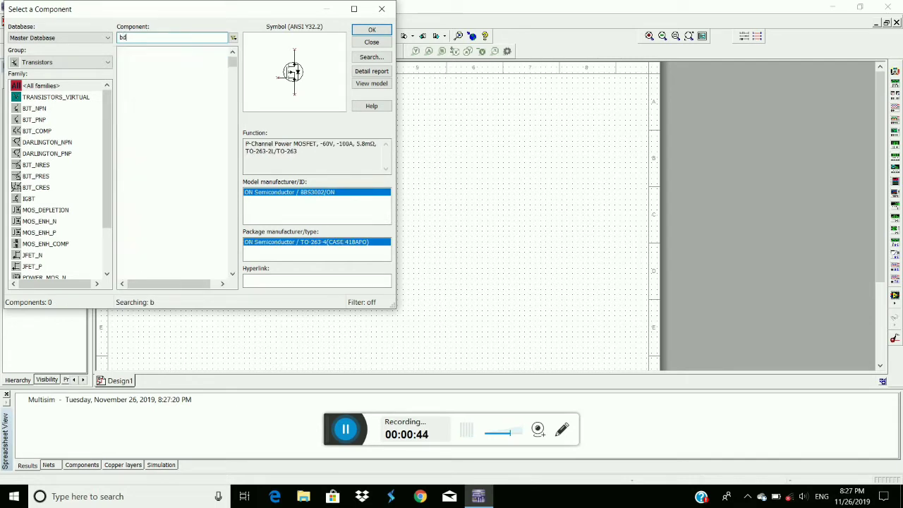
type("1")
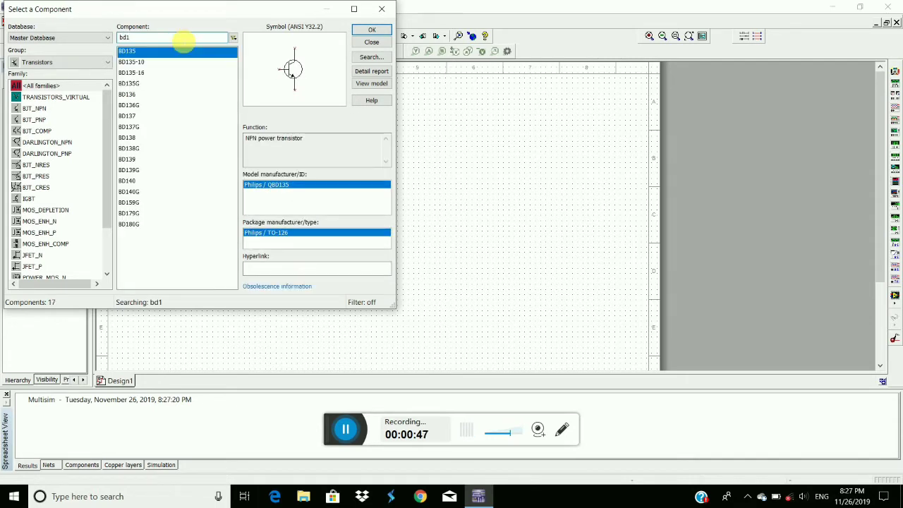
type("39")
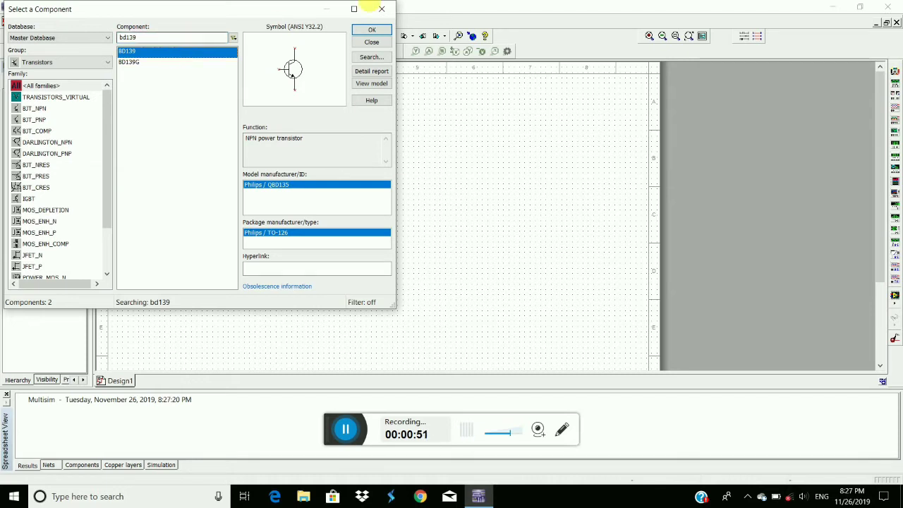
left_click(374, 29)
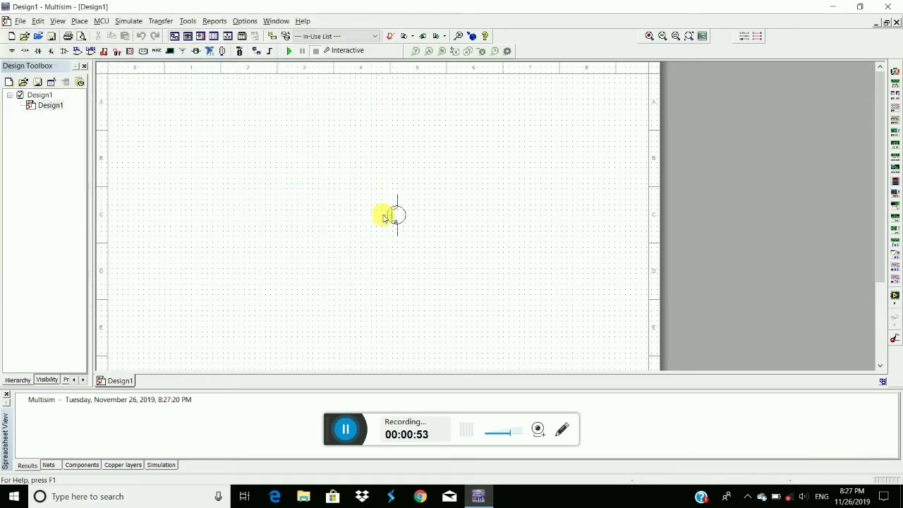
Place the BD139 transistor Q1, then a 2.2k resistor R1 to its left.
left_click(308, 173)
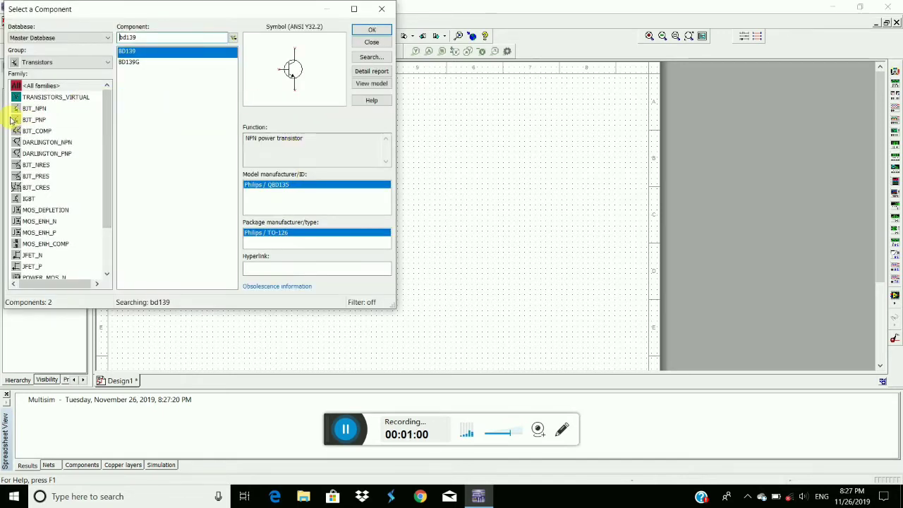
left_click(55, 64)
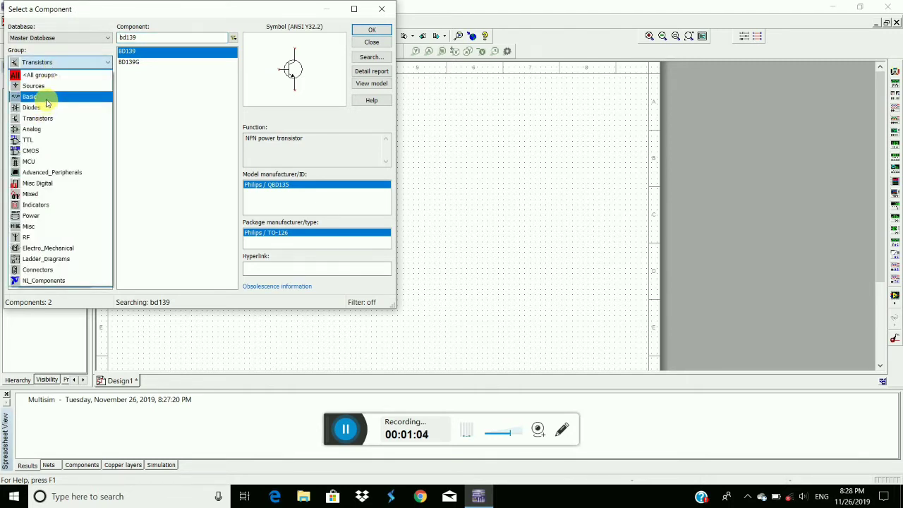
left_click(45, 98)
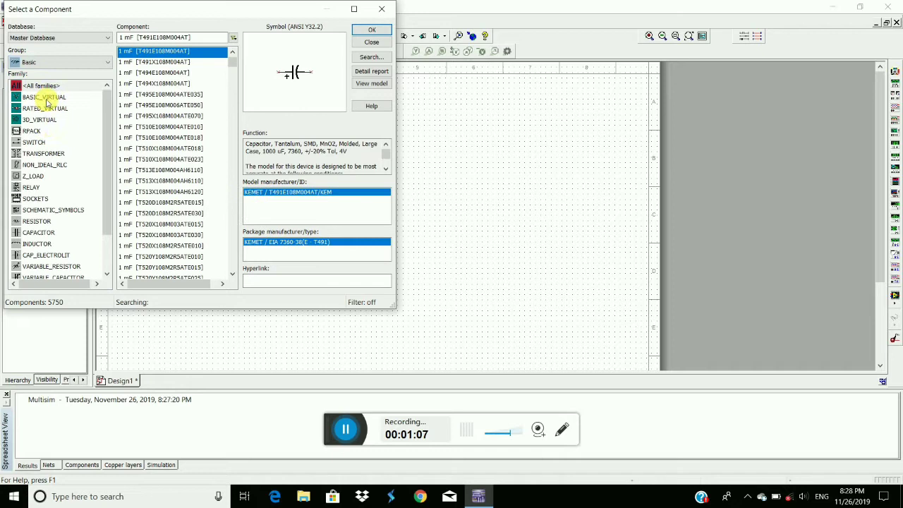
left_click(38, 222)
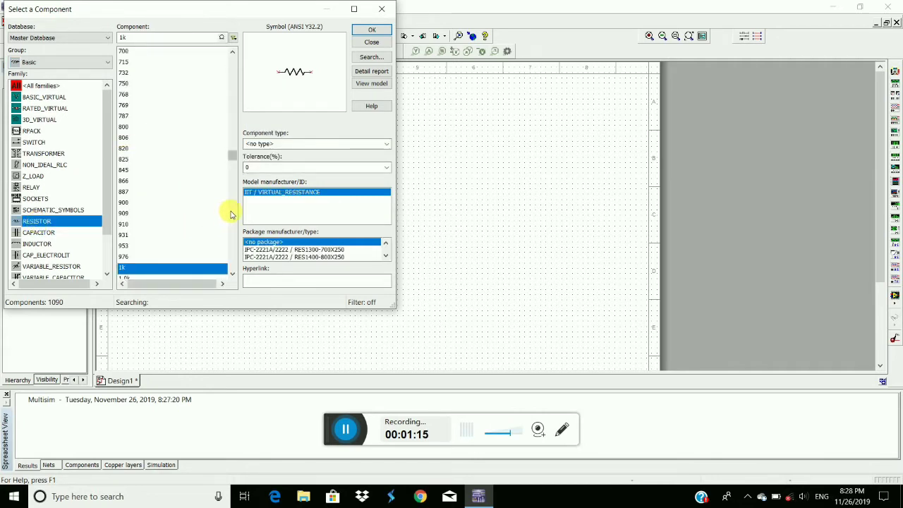
scroll(230, 214, "down", 10)
scroll(230, 213, "down", 7)
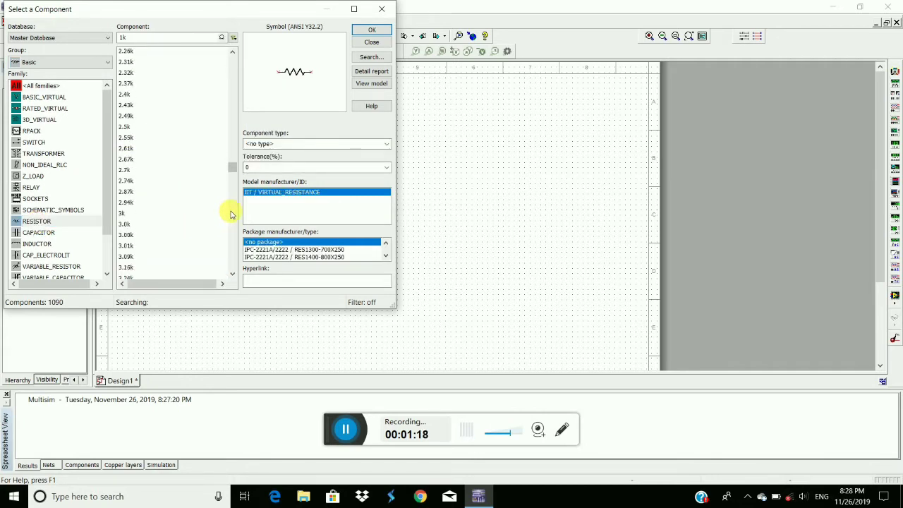
scroll(228, 101, "up", 7)
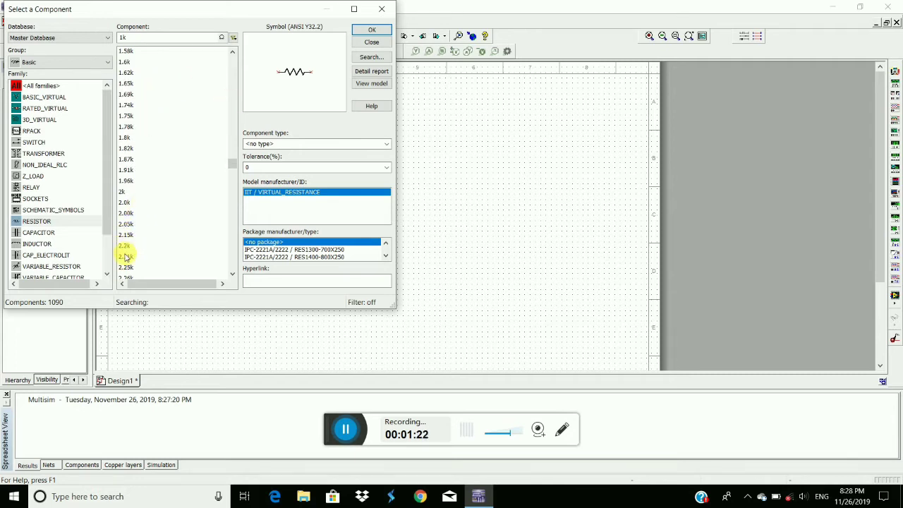
left_click(123, 246)
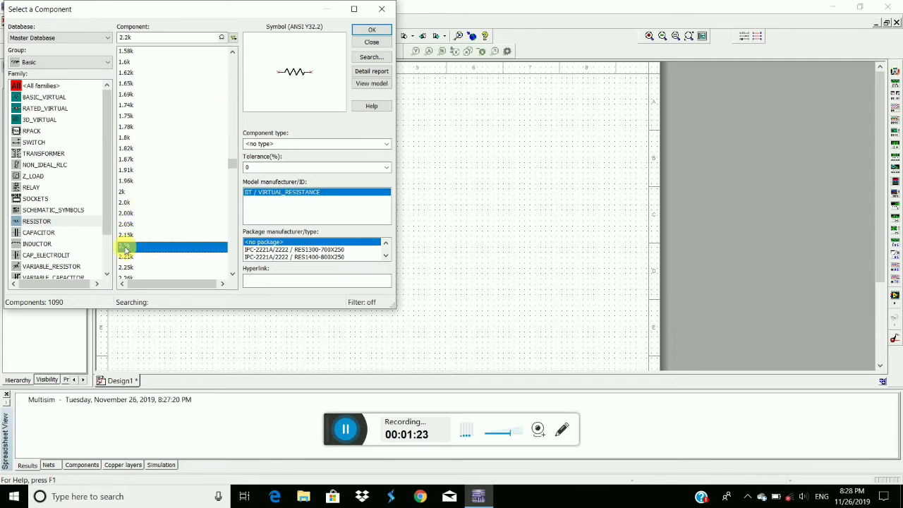
left_click(366, 30)
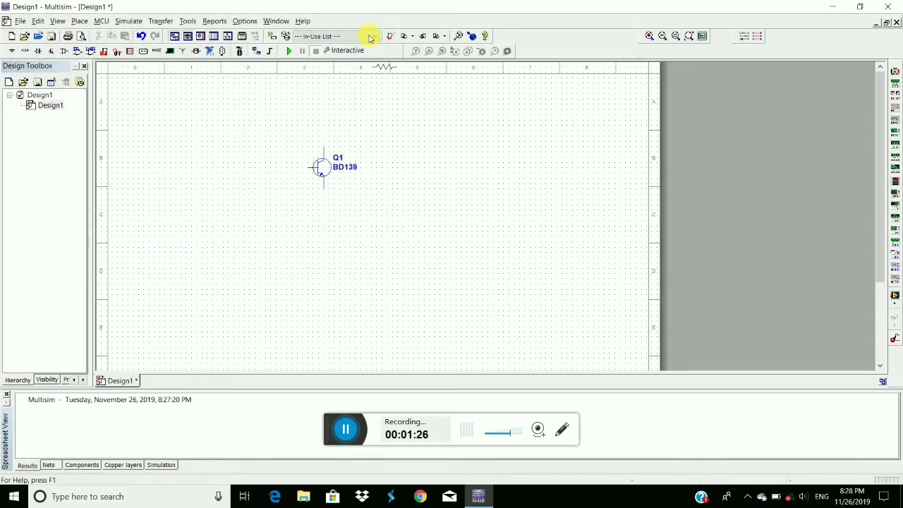
left_click(238, 173)
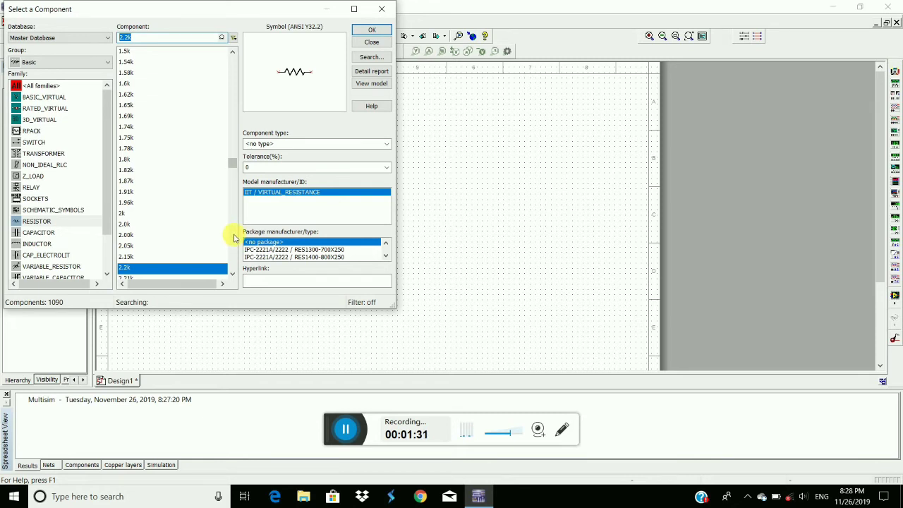
Select the 39k resistor value from the Basic resistor list.
scroll(235, 237, "down", 10)
scroll(235, 238, "down", 20)
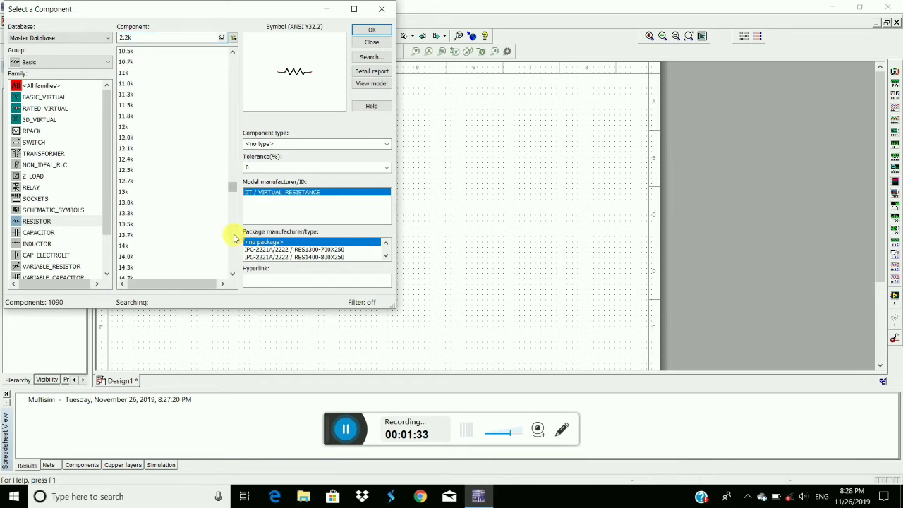
scroll(234, 237, "down", 7)
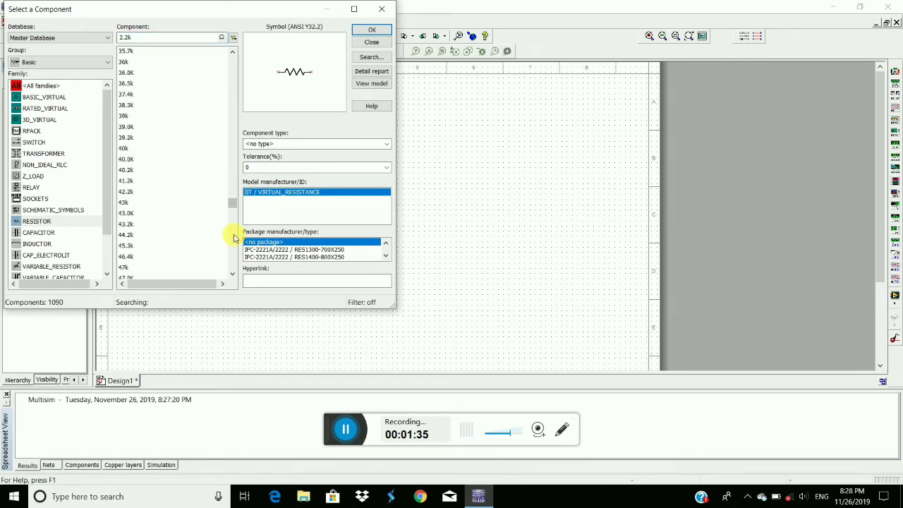
left_click(123, 117)
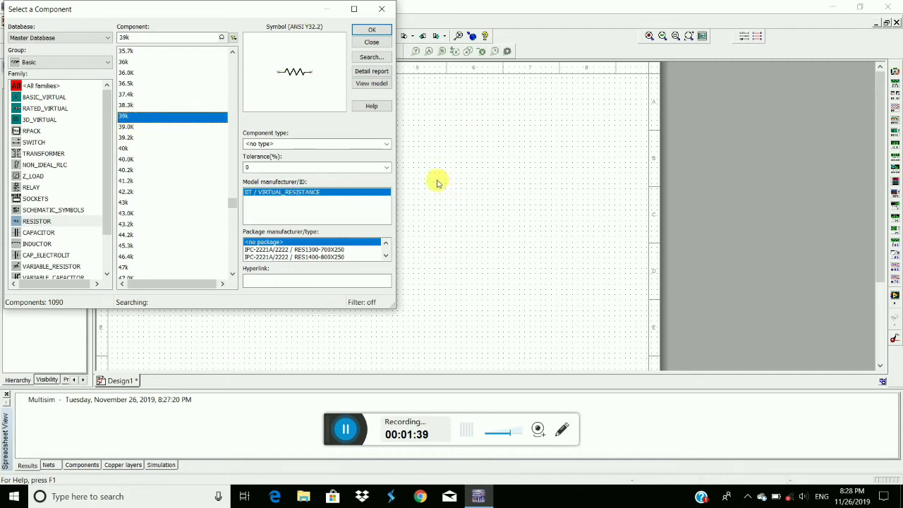
left_click(372, 30)
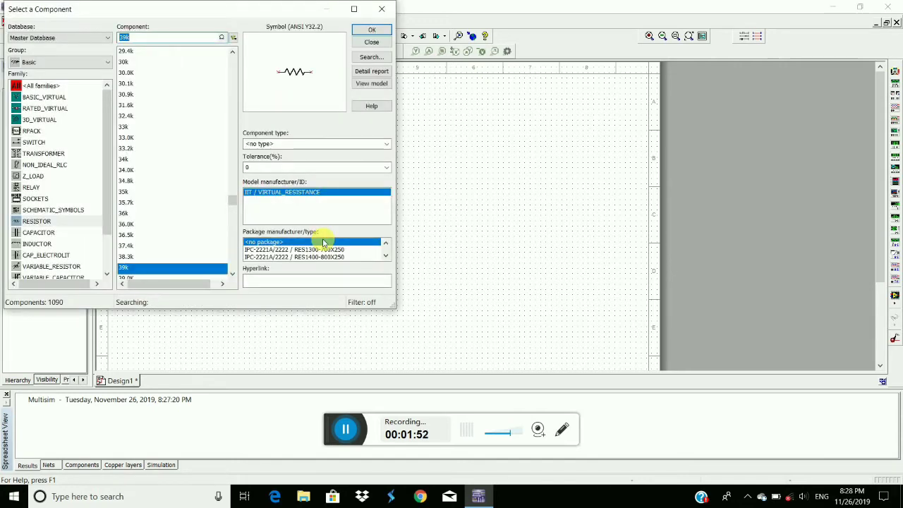
Add AC voltage source V1 right of the transistor and a pulse voltage source V2.
left_click(45, 66)
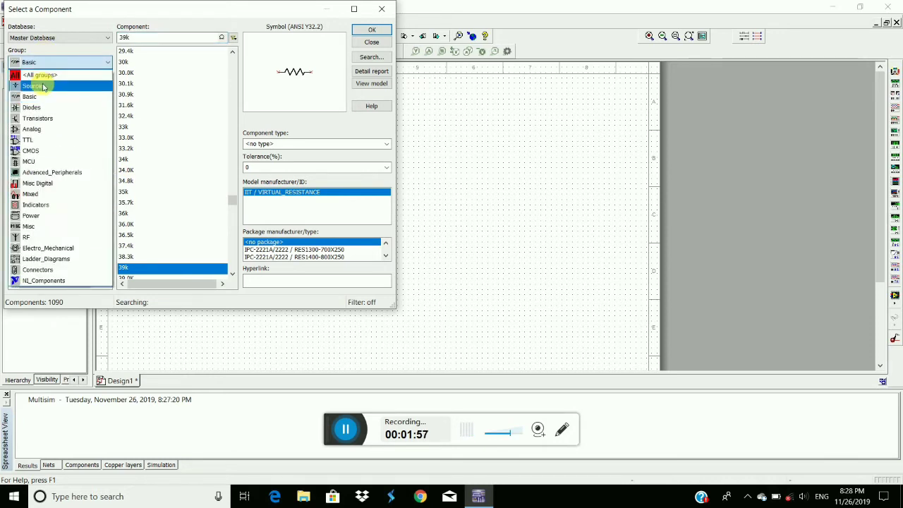
left_click(43, 86)
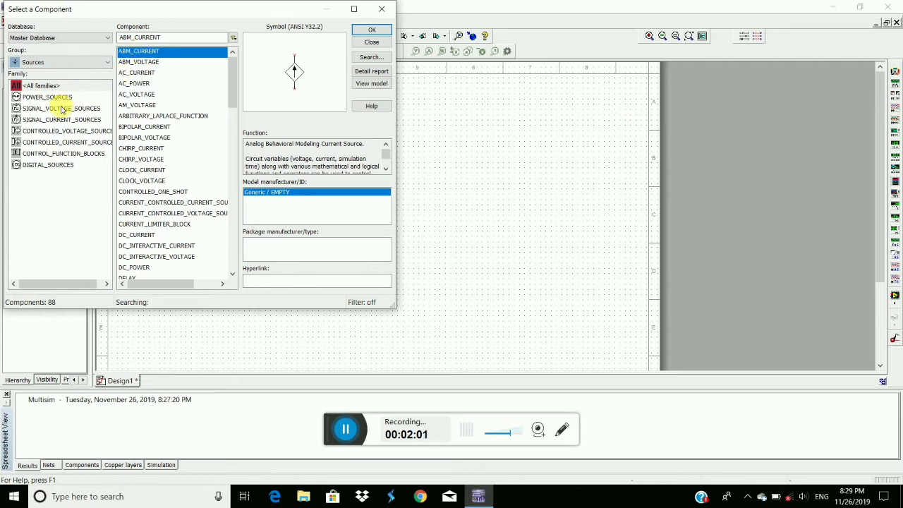
left_click(62, 109)
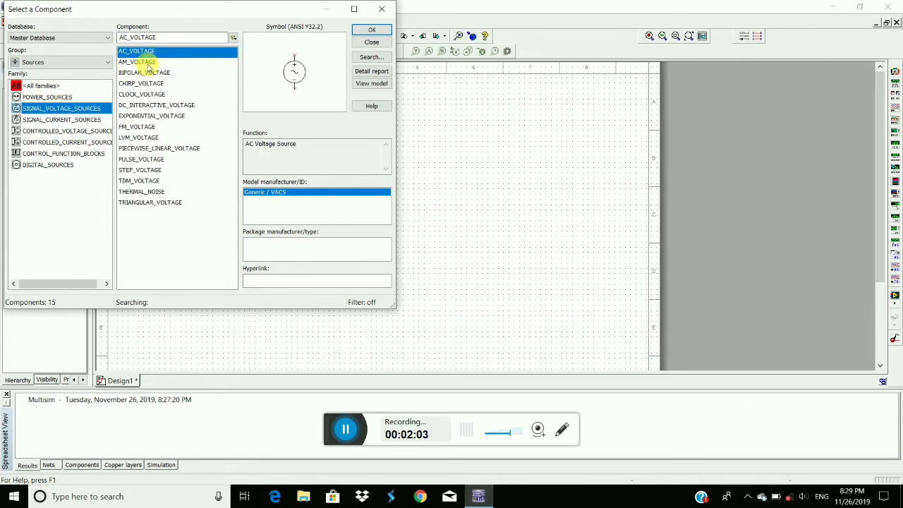
left_click(362, 30)
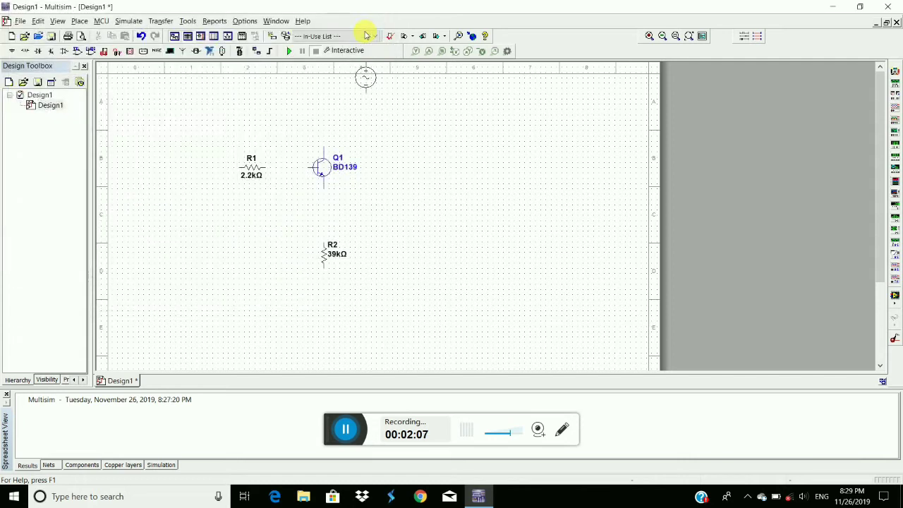
left_click(468, 177)
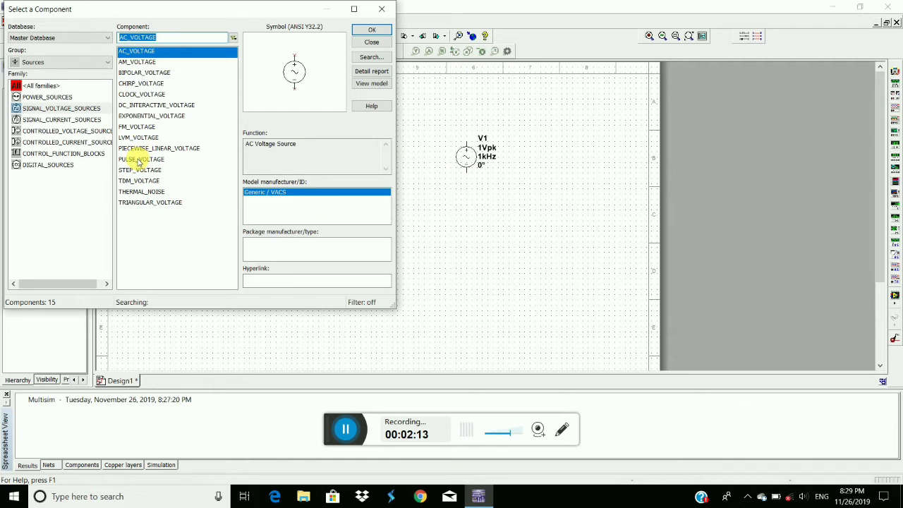
left_click(141, 160)
left_click(361, 30)
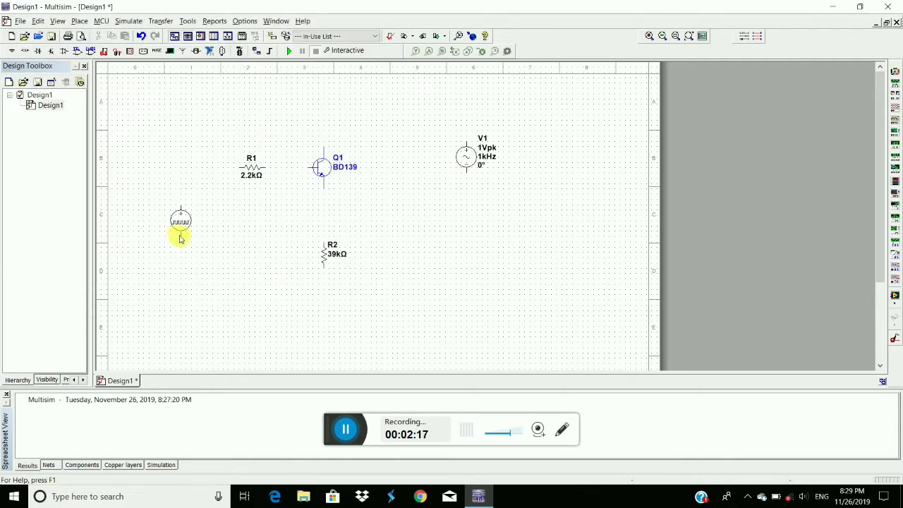
key("Escape")
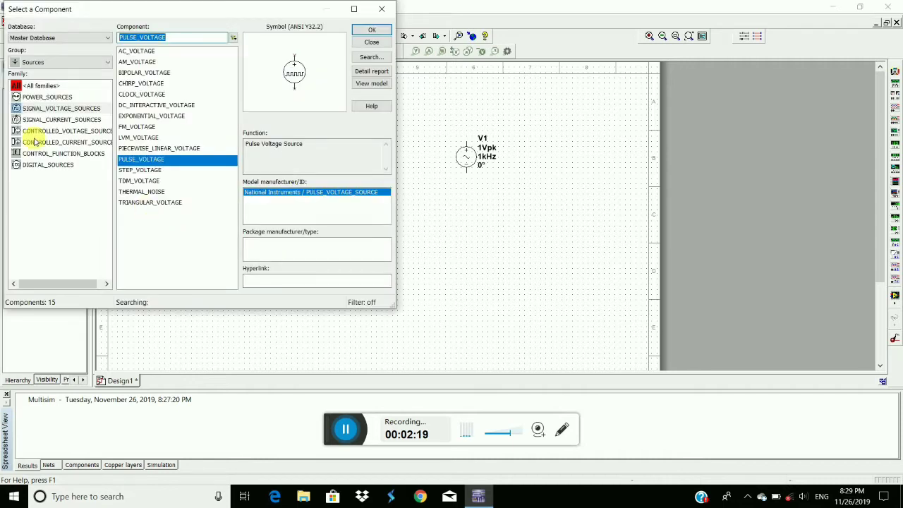
Search 'gr' in all families and place a GROUND symbol below R2.
left_click(41, 86)
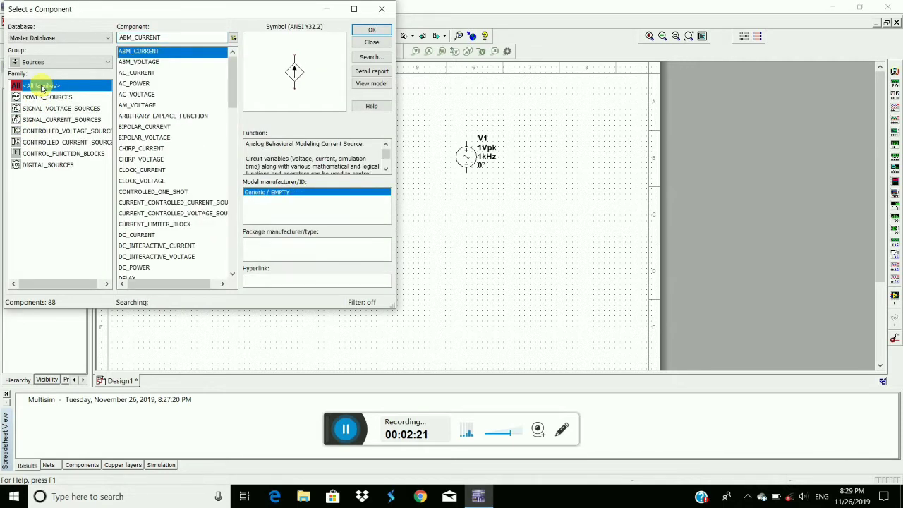
left_click(219, 38)
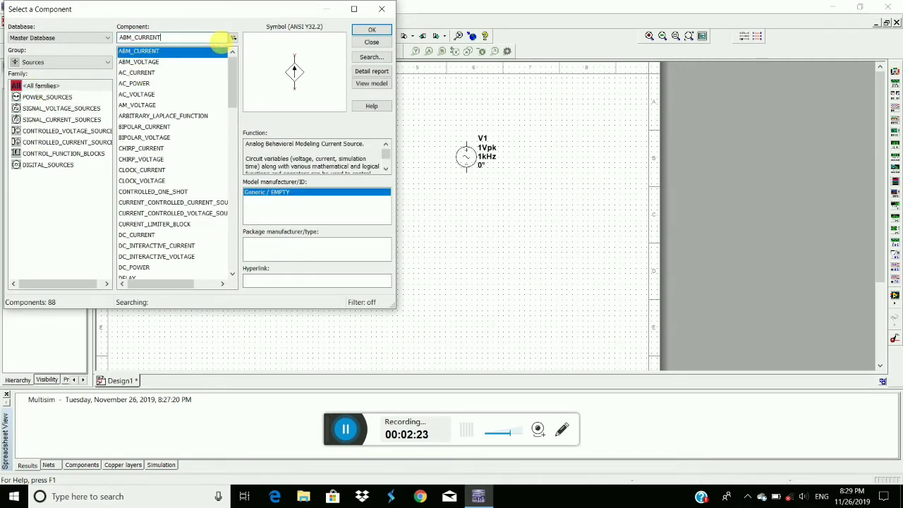
key("BackSpace")
key("BackSpace")
key("BackSpace")
key("BackSpace")
key("BackSpace")
key("BackSpace")
key("BackSpace")
key("BackSpace")
key("BackSpace")
key("BackSpace")
key("BackSpace")
type("g")
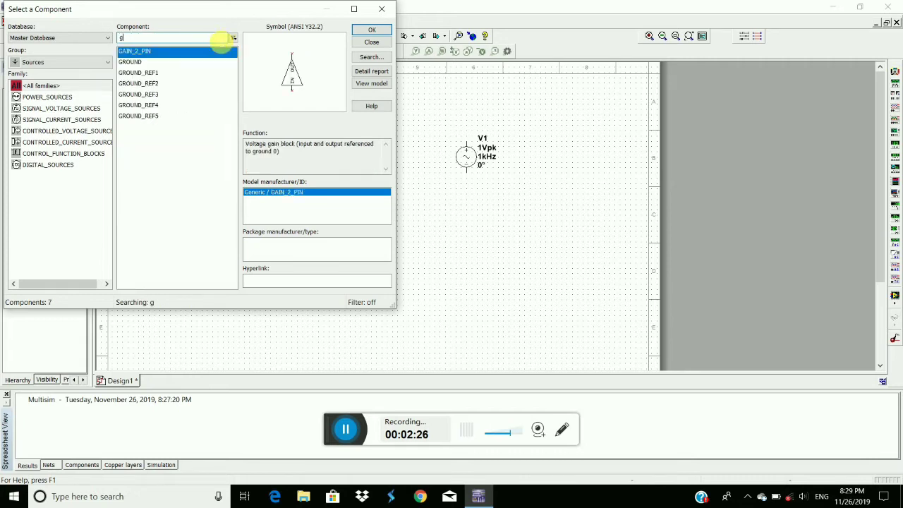
type("r")
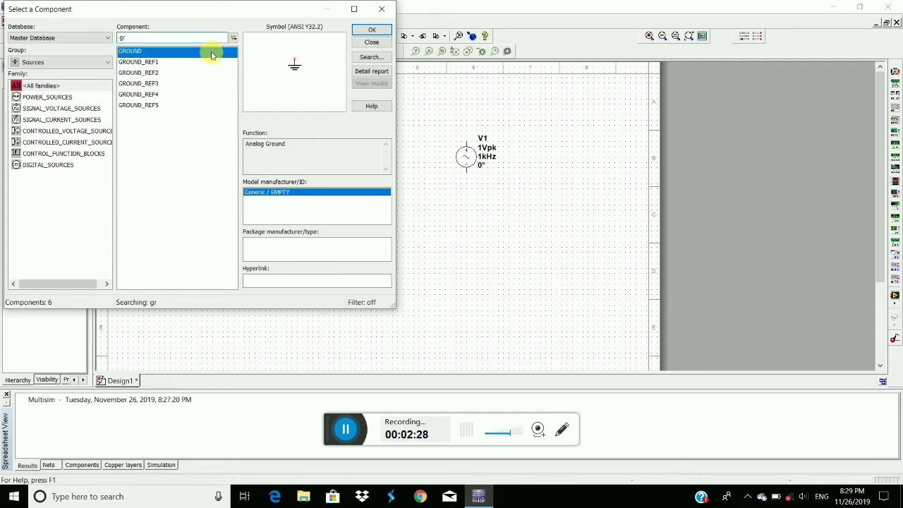
left_click(366, 30)
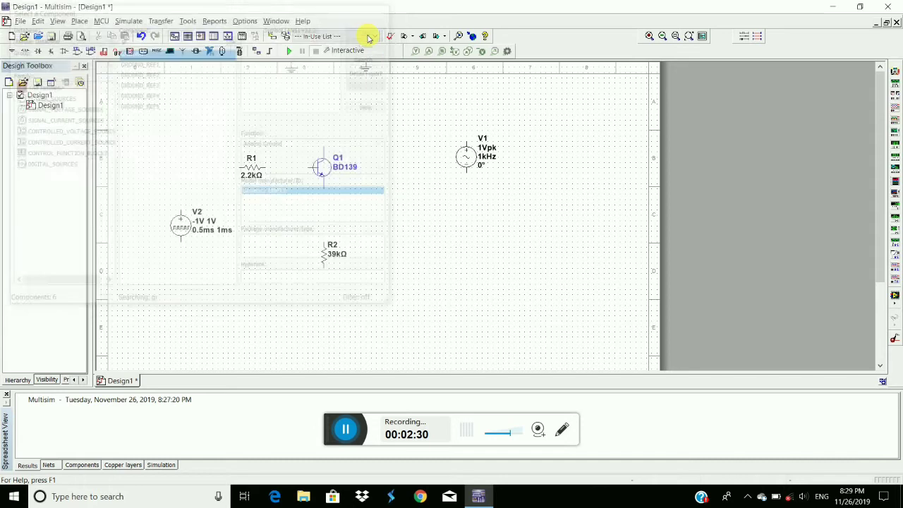
left_click(323, 325)
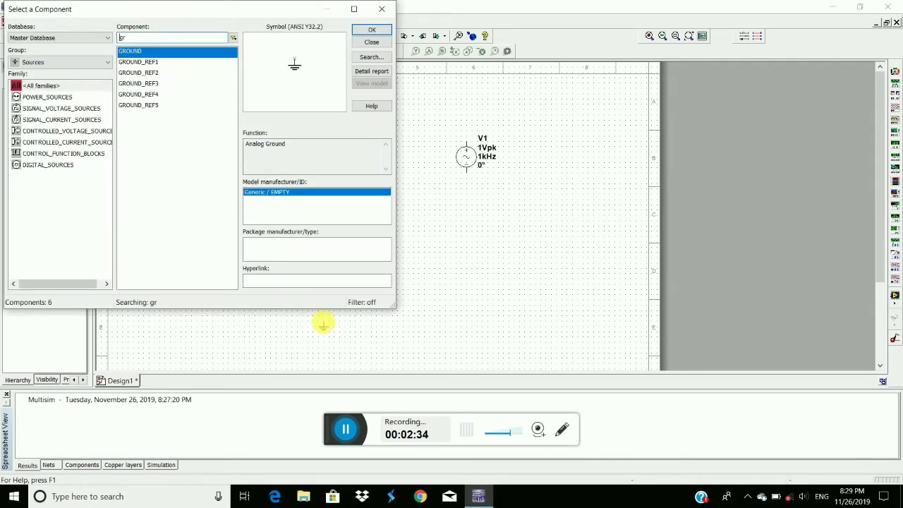
left_click(381, 9)
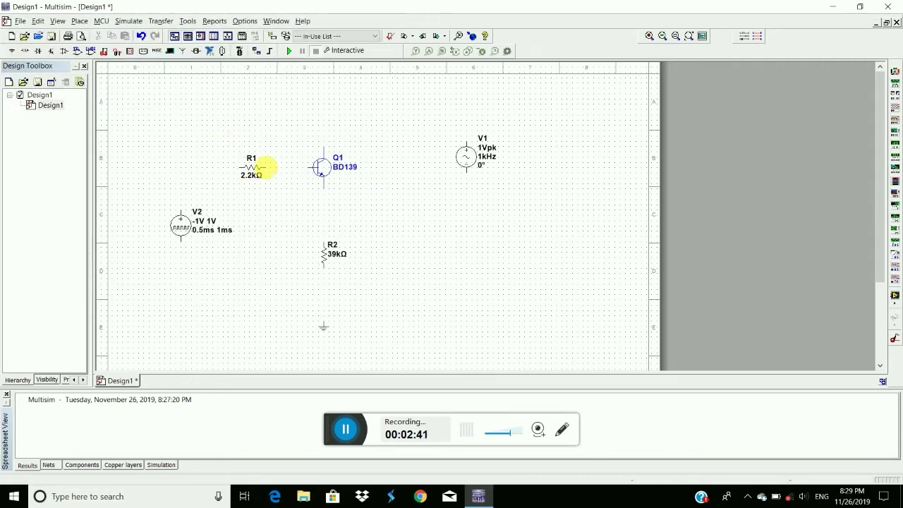
Wire R1 to Q1's base, emitter to R2, collector to V1, and V1 to ground.
left_click(267, 168)
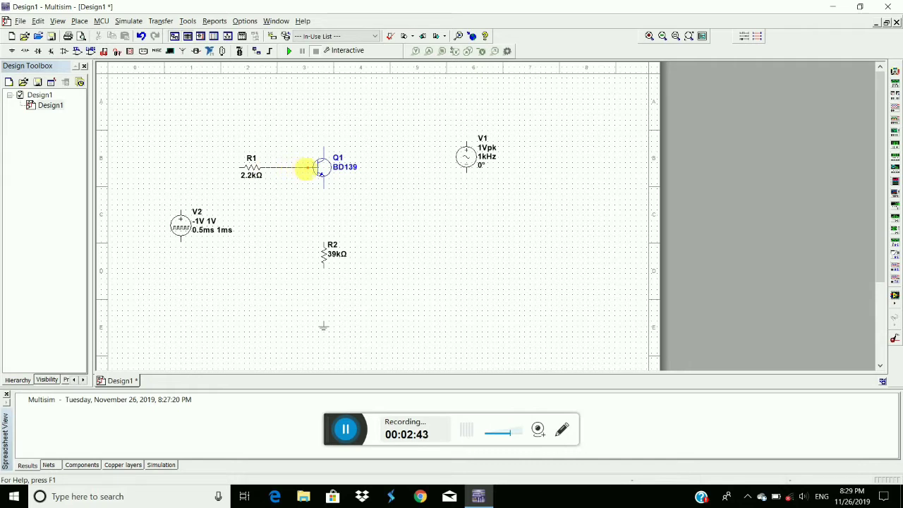
left_click(314, 167)
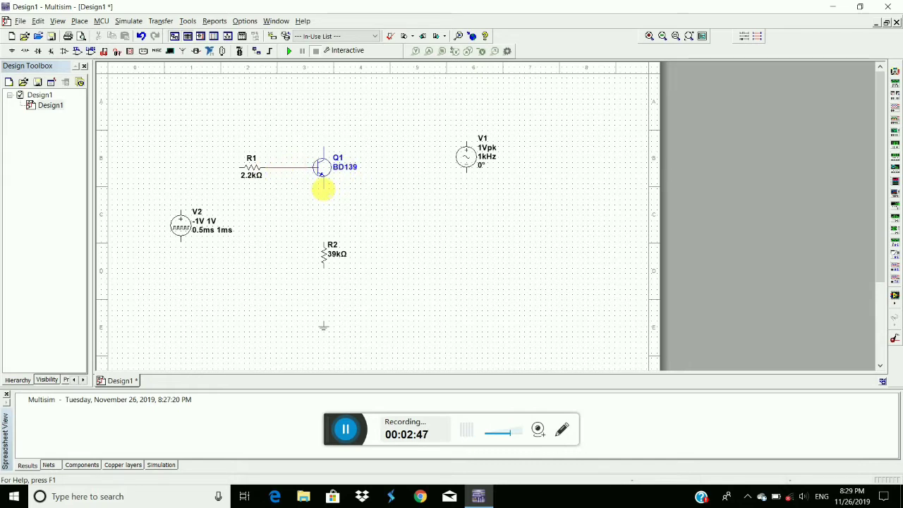
left_click(323, 185)
left_click(323, 241)
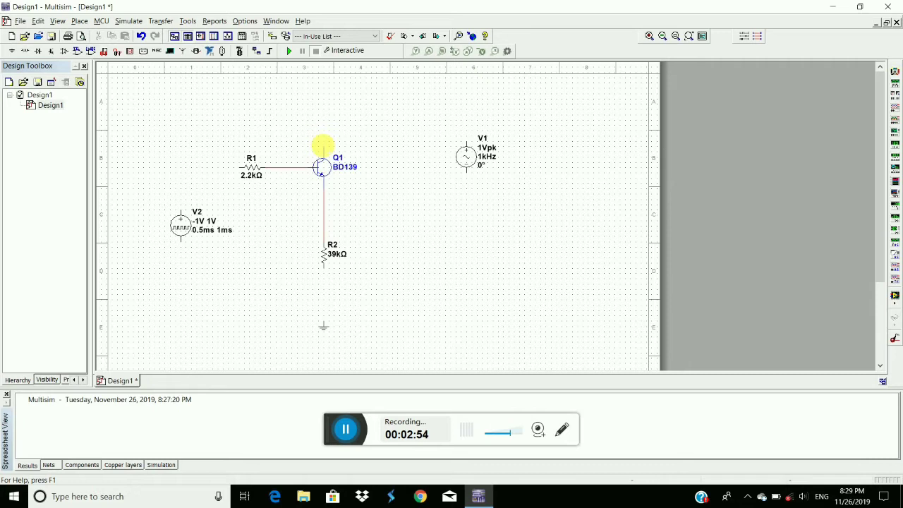
left_click(322, 150)
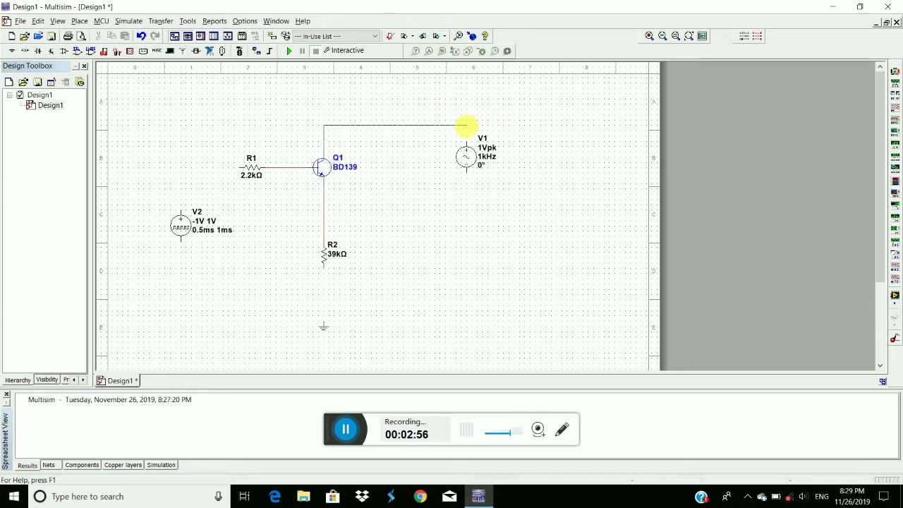
left_click(466, 141)
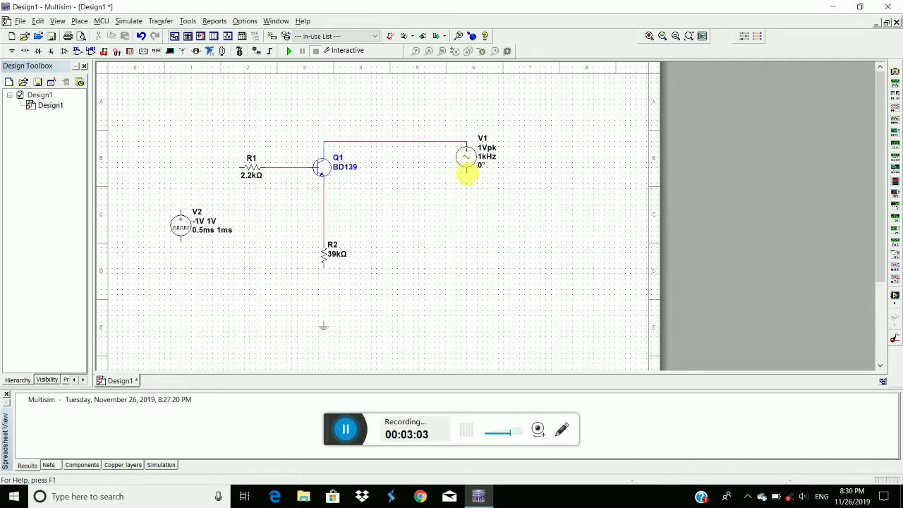
left_click(466, 172)
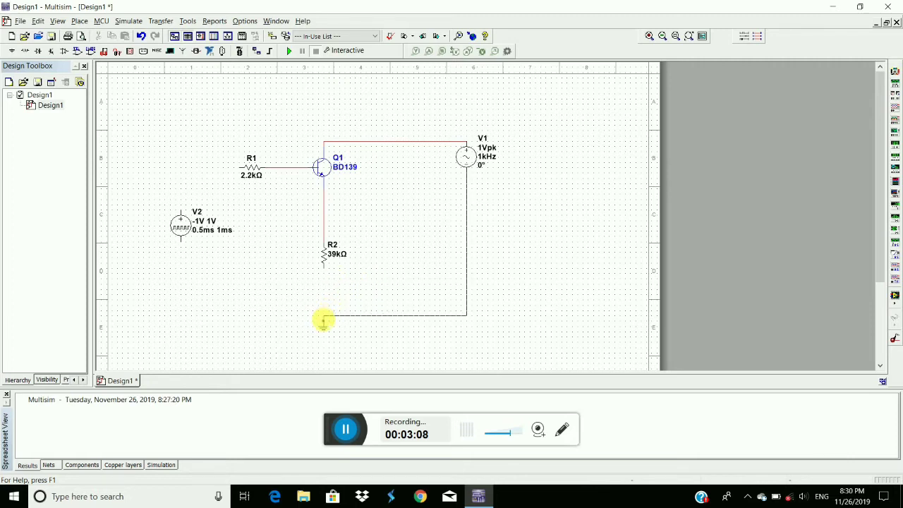
left_click(323, 321)
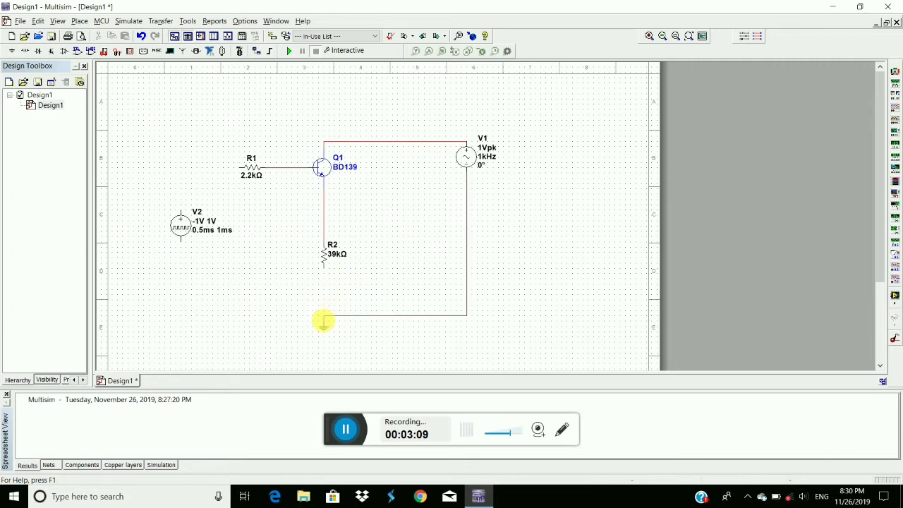
Wire R2 to ground, V2's top terminal to R1, and V2's bottom to ground.
left_click(323, 265)
left_click(323, 316)
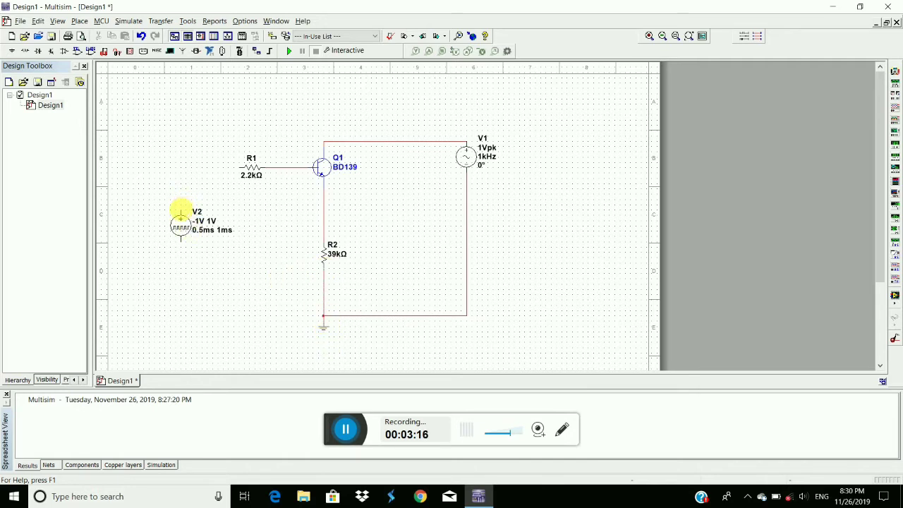
left_click(180, 211)
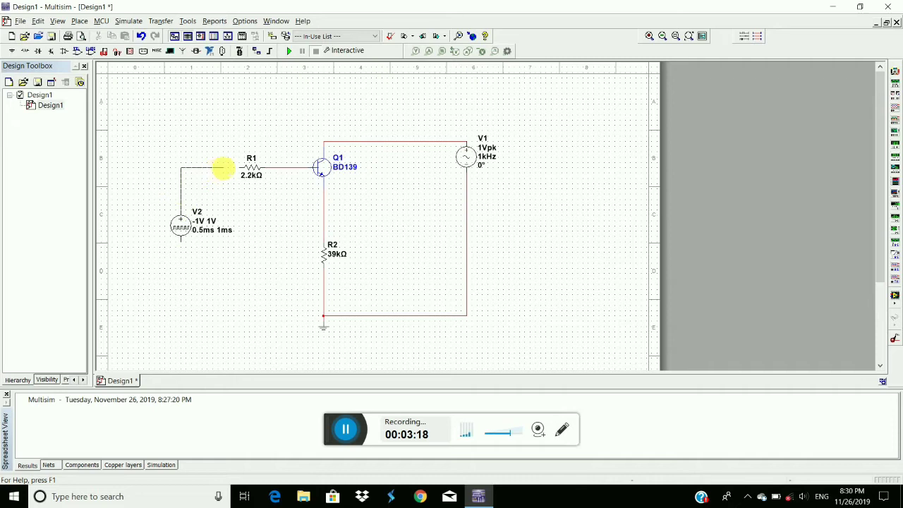
left_click(238, 168)
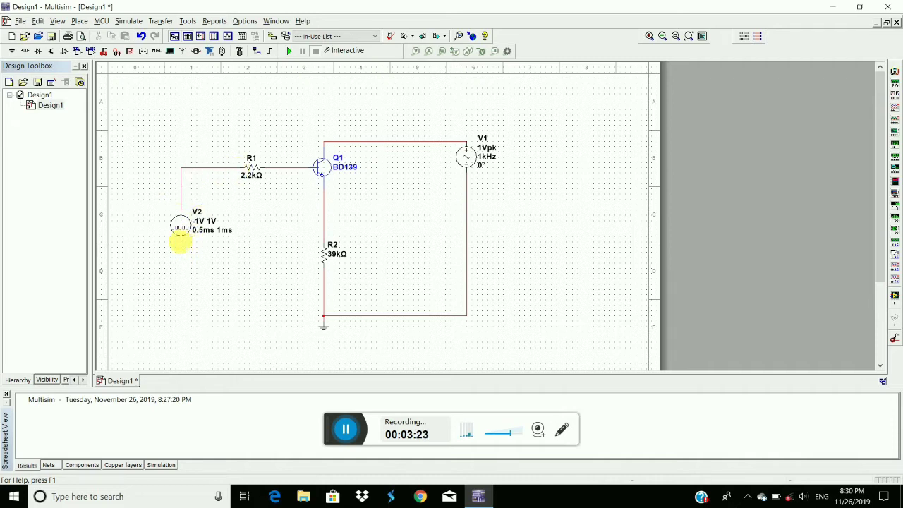
left_click(180, 242)
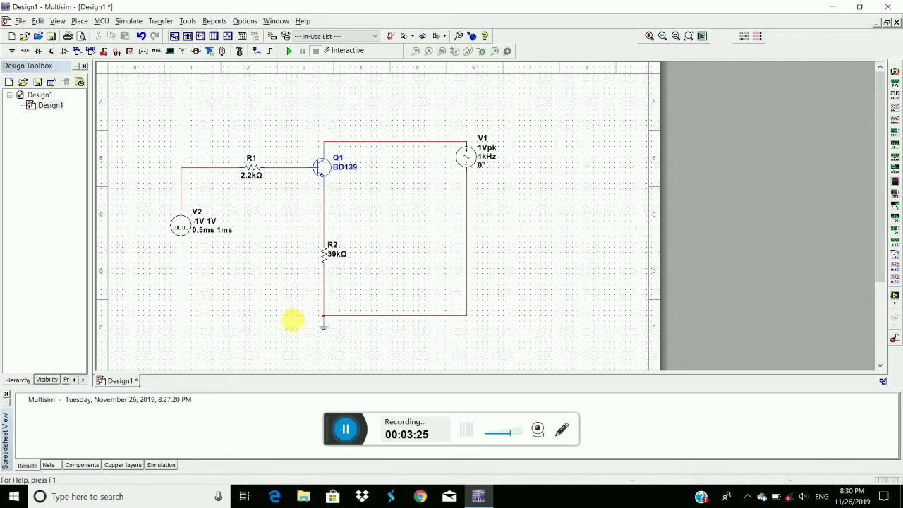
left_click(319, 316)
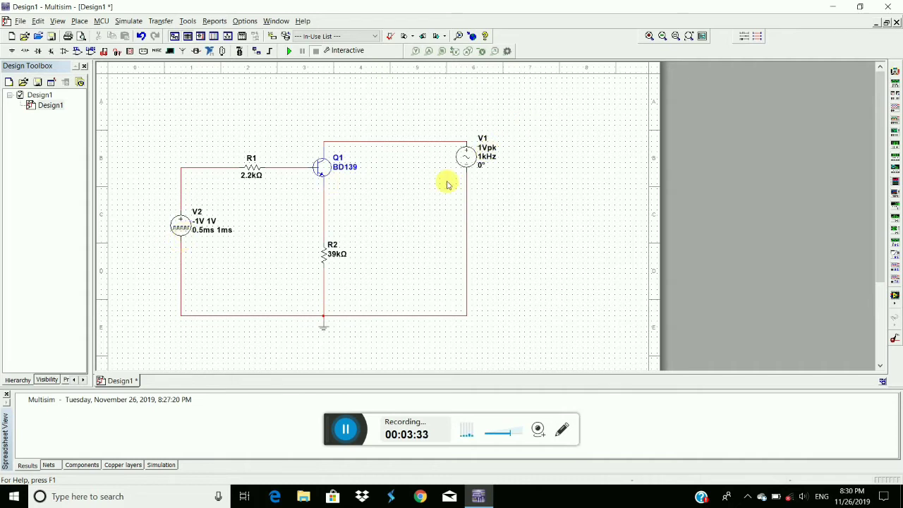
Set pulse source V2's initial value to -10 V and pulsed value to 10 V.
double_click(191, 220)
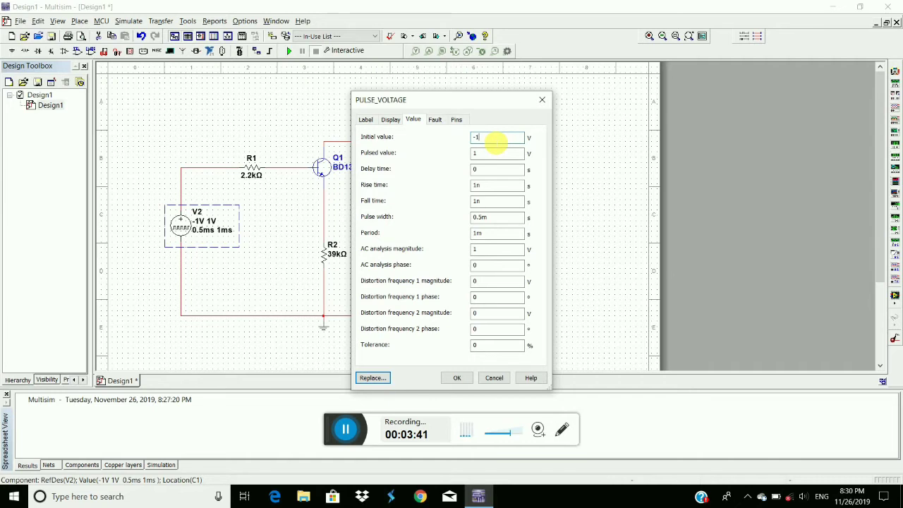
left_click(495, 138)
type("0")
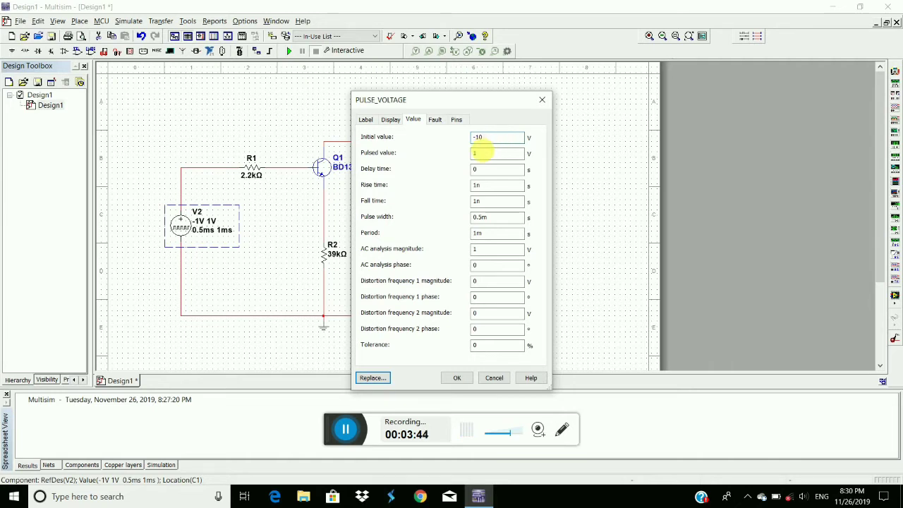
left_click(486, 154)
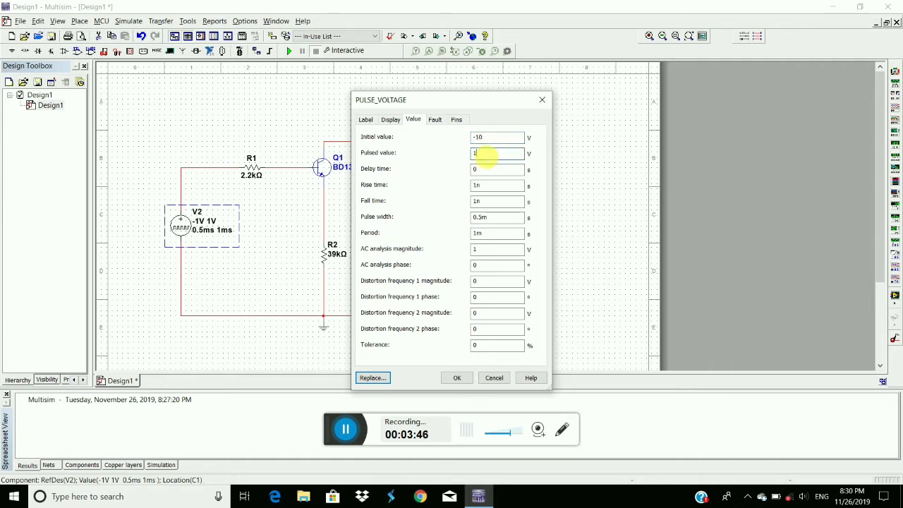
type("0")
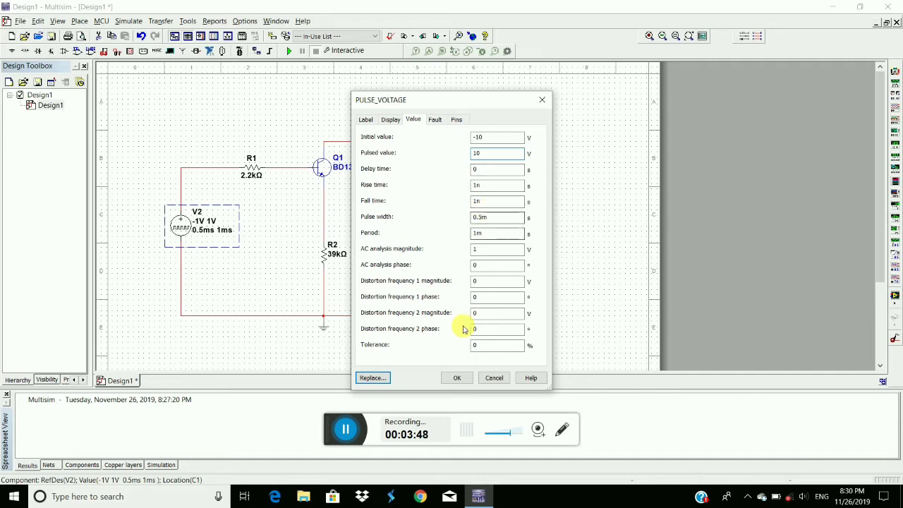
left_click(455, 379)
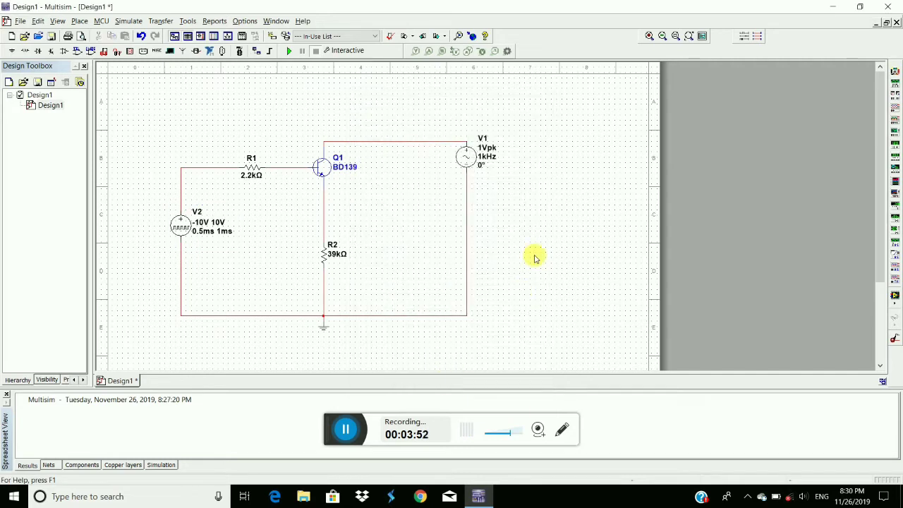
Set AC source V1 to 10 Vpk amplitude at 10 kHz frequency.
double_click(468, 158)
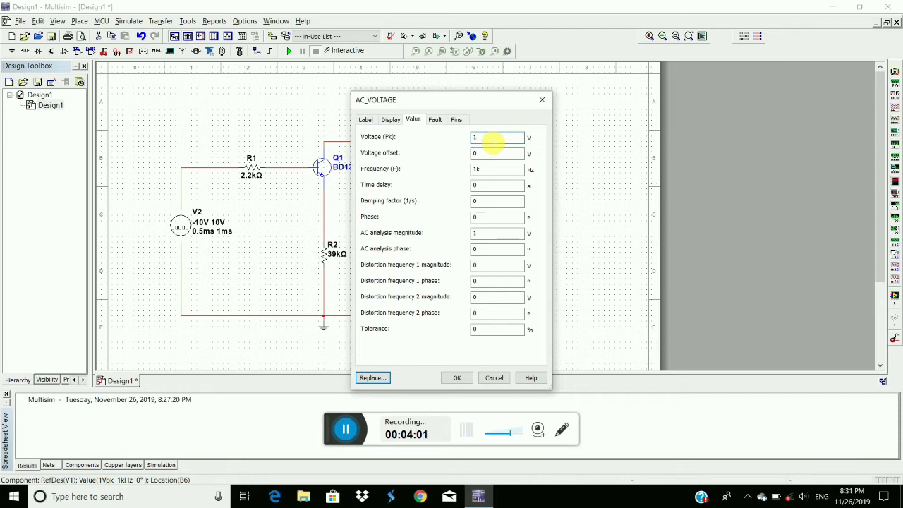
type("0")
left_click(475, 174)
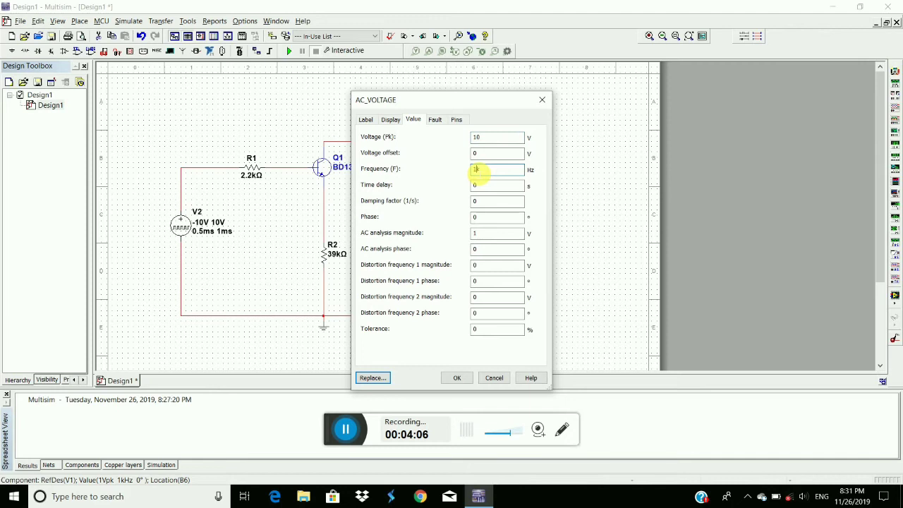
type("0k")
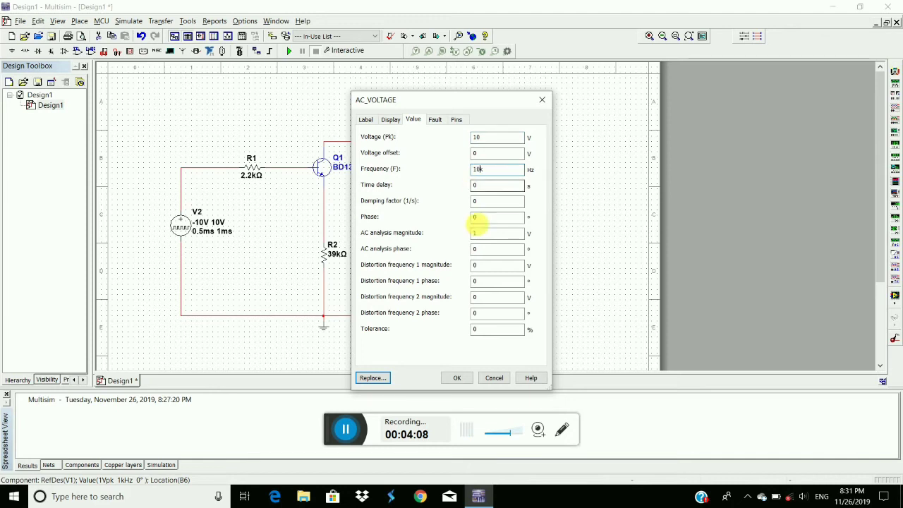
left_click(456, 379)
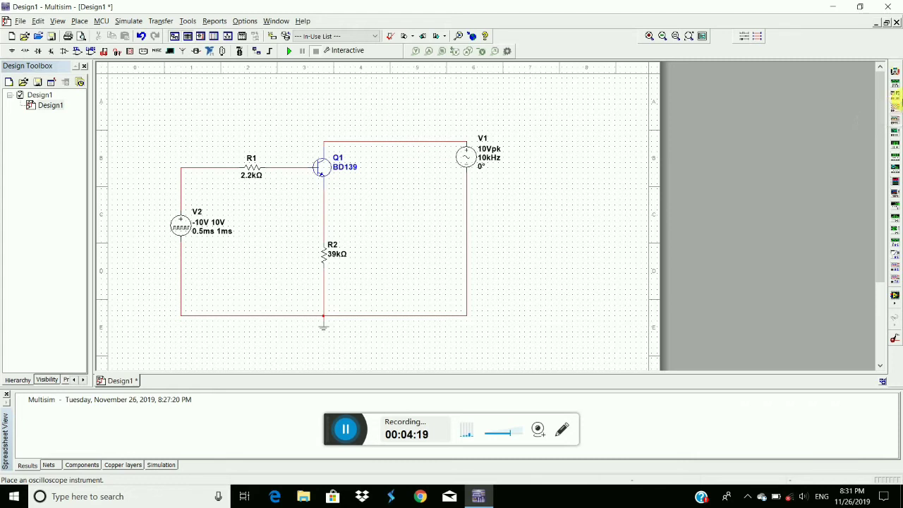
Place oscilloscope XSC1 and wire channel A to Q1's emitter node and ground.
left_click(893, 106)
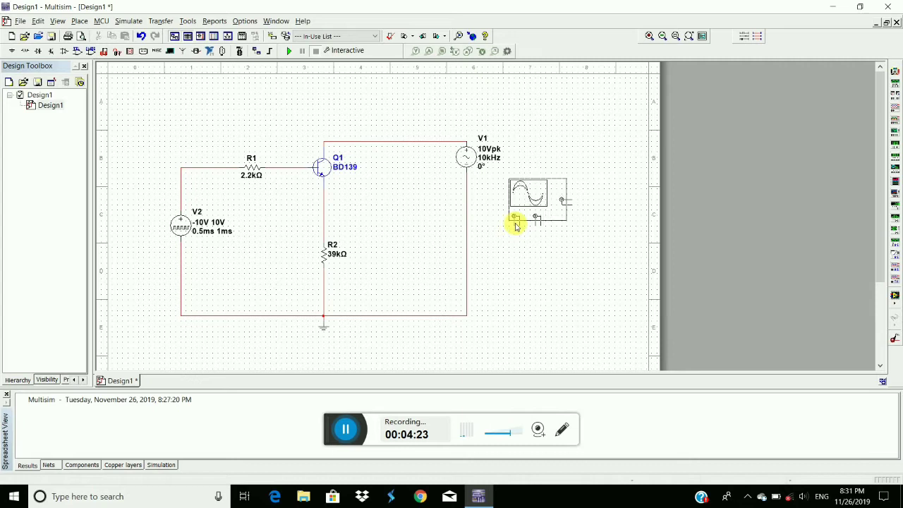
left_click(519, 221)
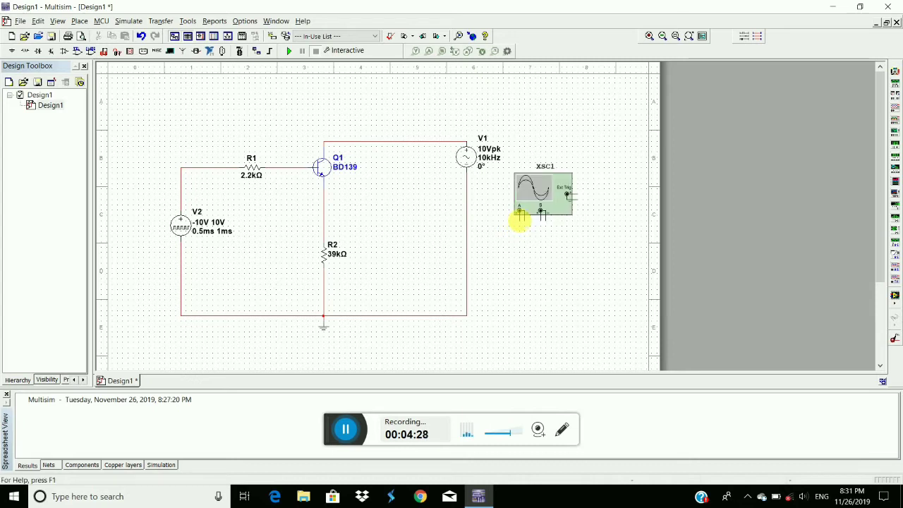
left_click(520, 220)
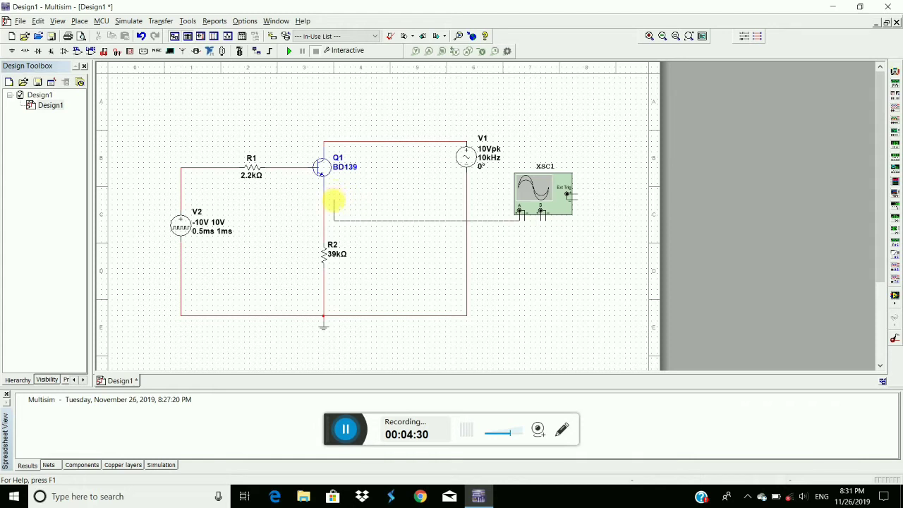
left_click(323, 217)
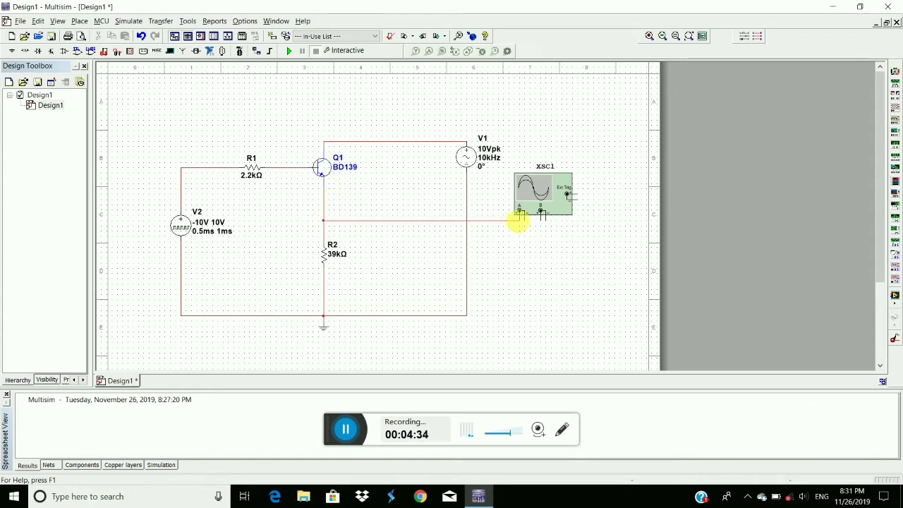
left_click(523, 217)
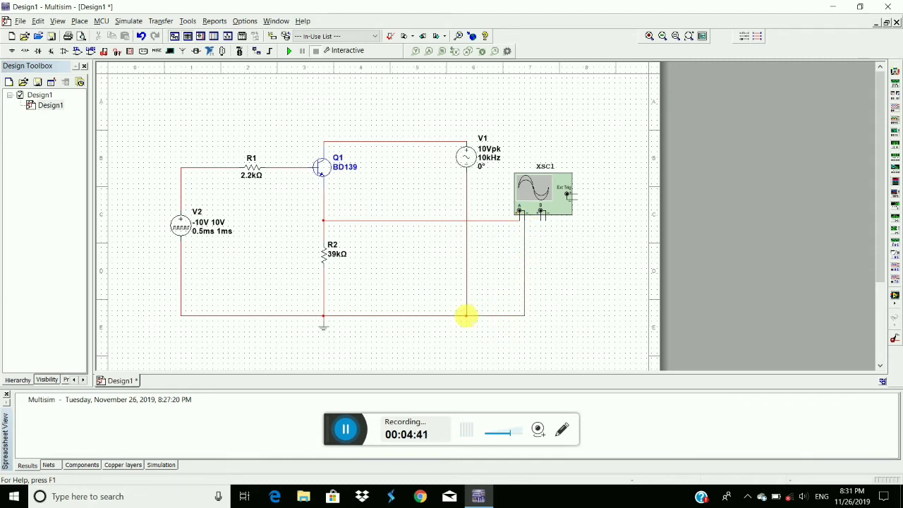
left_click(466, 316)
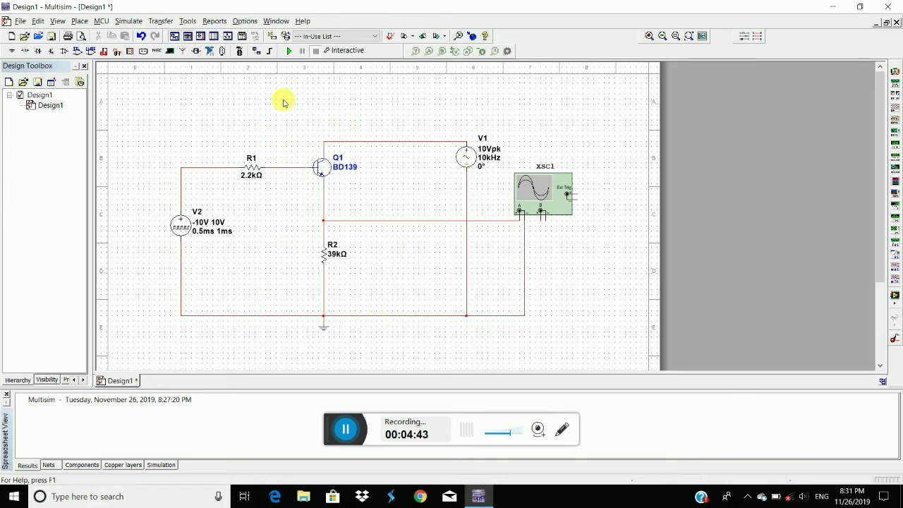
Run the simulation and set XSC1's timebase scale to 500 us/Div.
left_click(292, 53)
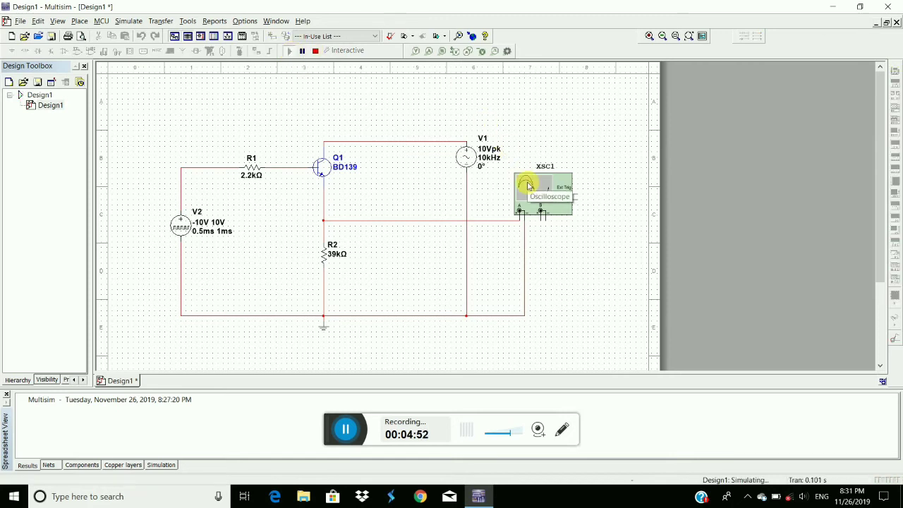
double_click(527, 185)
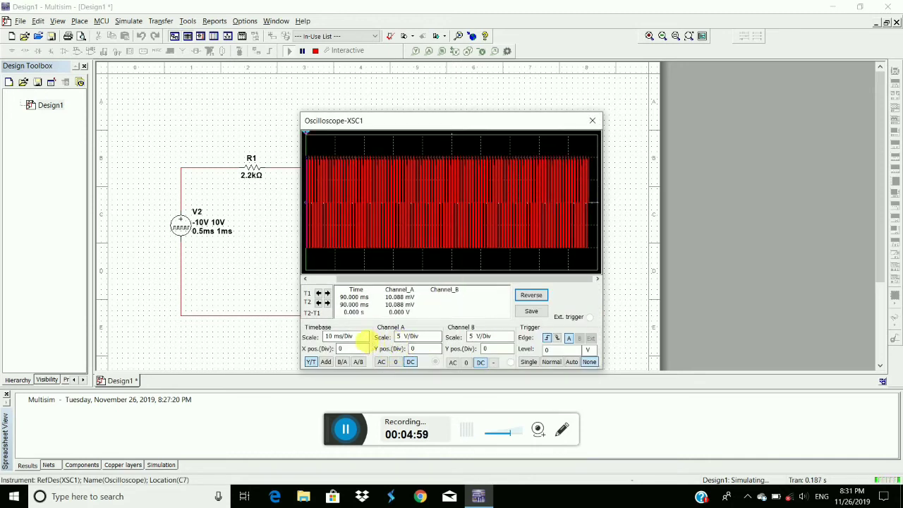
left_click(367, 337)
left_click(364, 340)
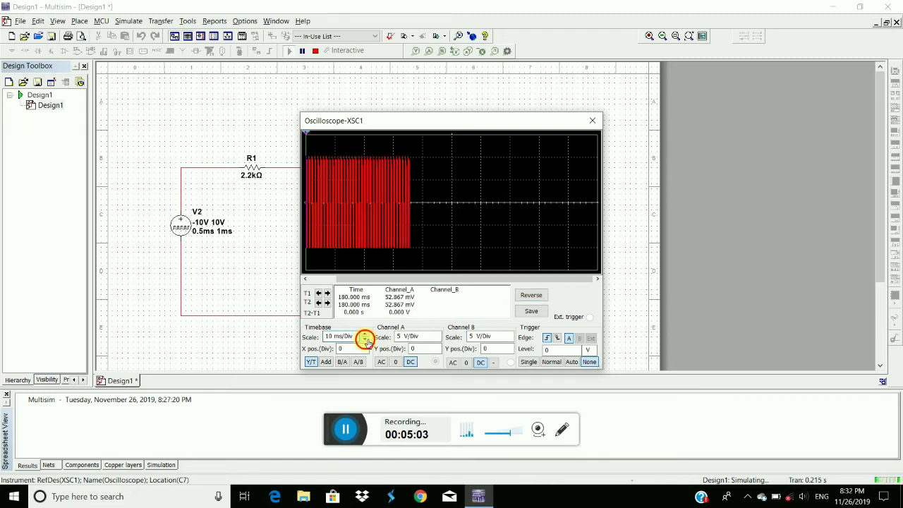
left_click(364, 340)
left_click(364, 340)
left_click(366, 340)
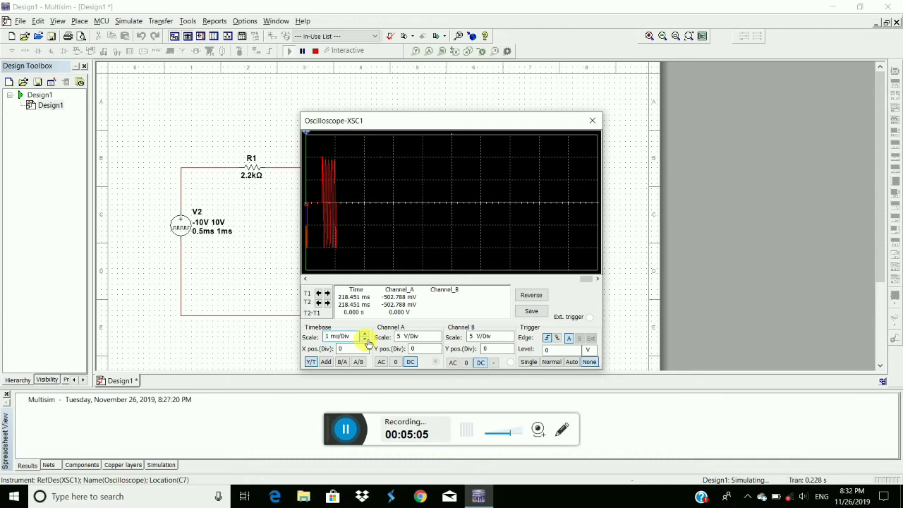
left_click(365, 340)
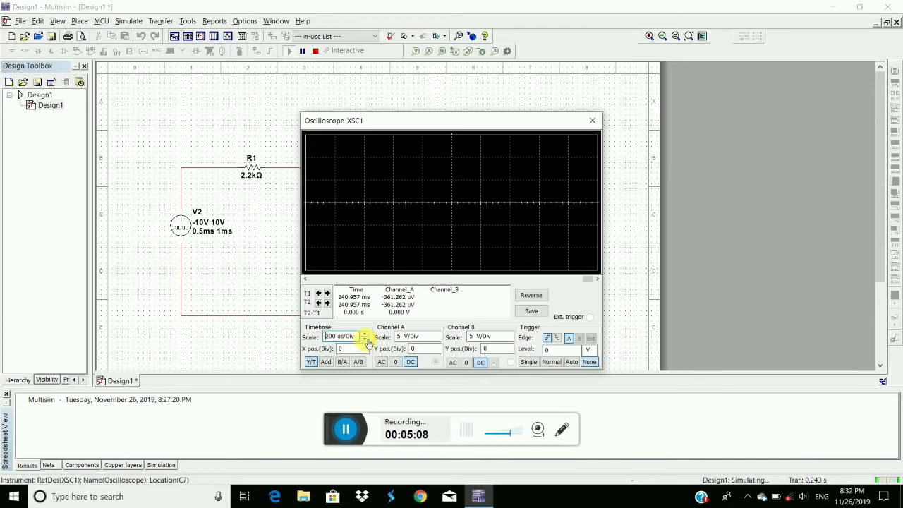
left_click(366, 336)
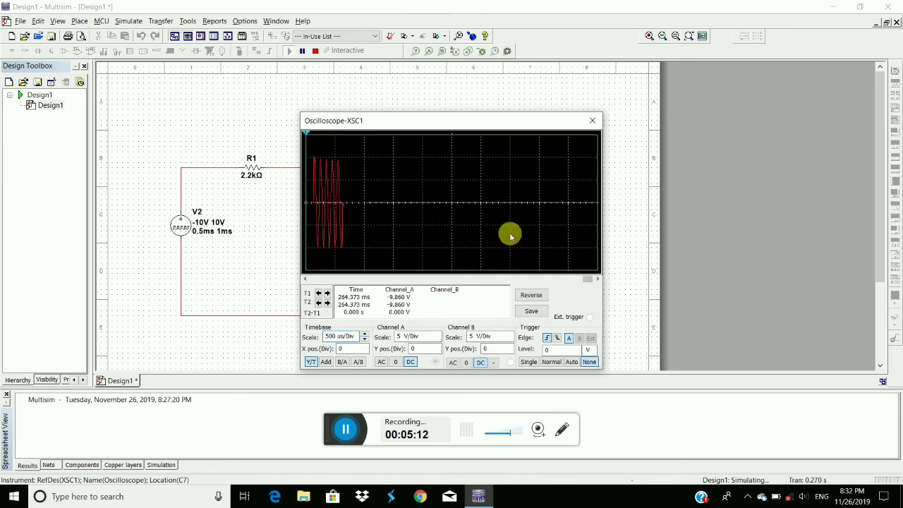
left_click(592, 121)
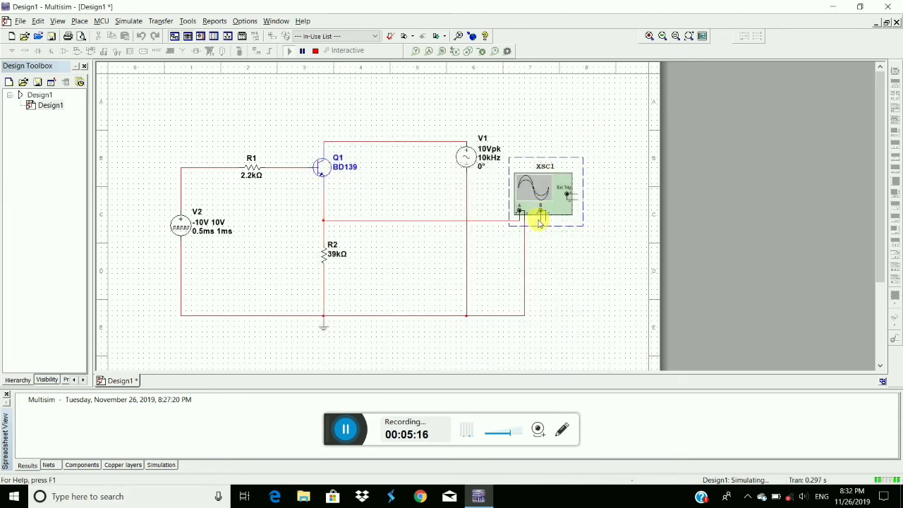
Stop the simulation, wire scope channel B to the R1/V2 node and ground, then rerun.
left_click(539, 217)
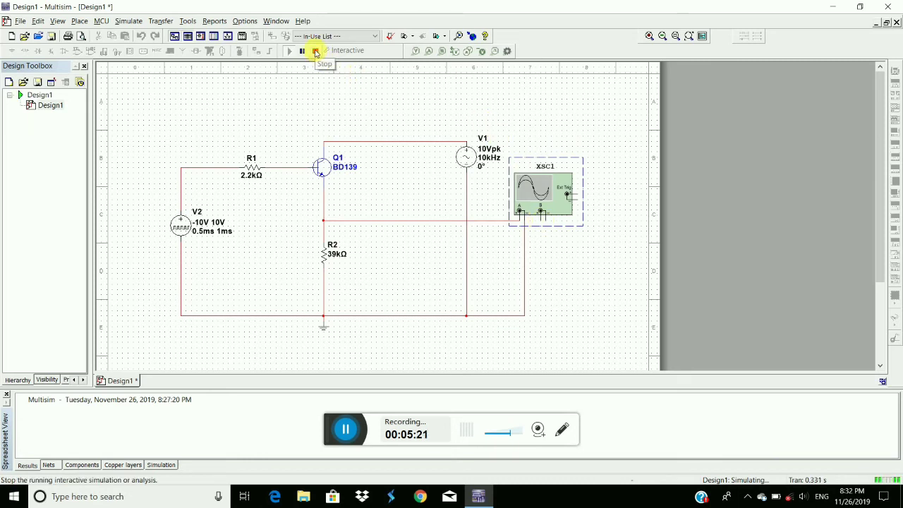
left_click(315, 52)
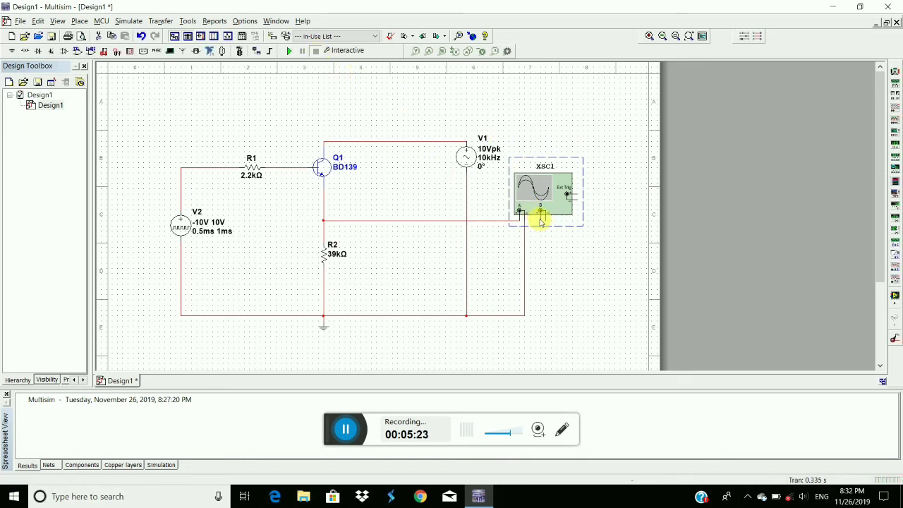
left_click(541, 244)
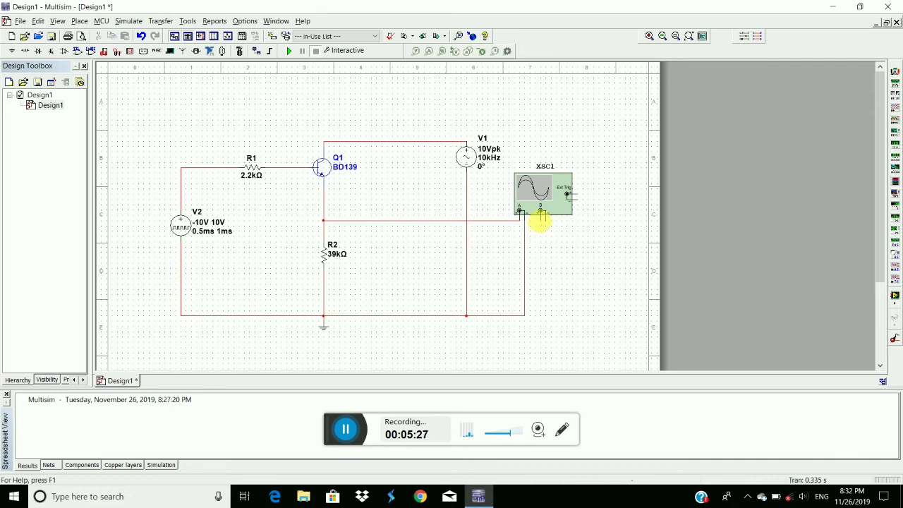
left_click(540, 216)
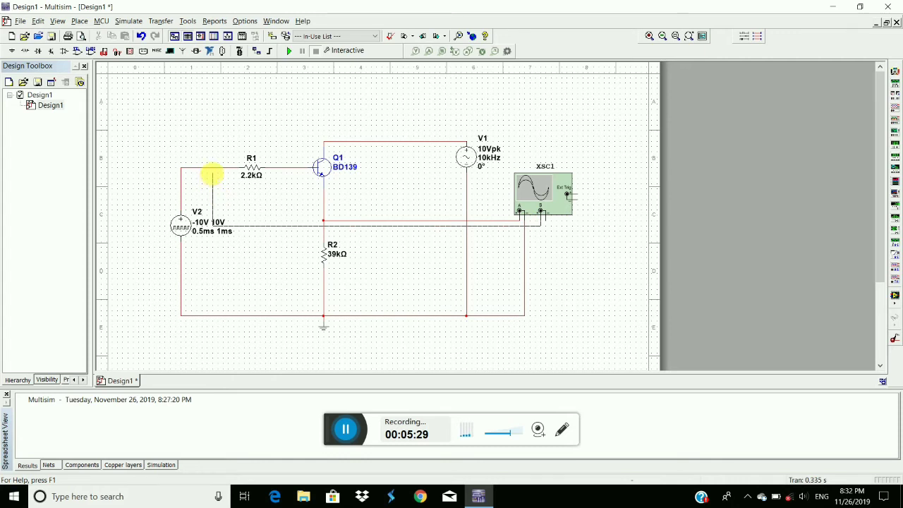
left_click(212, 167)
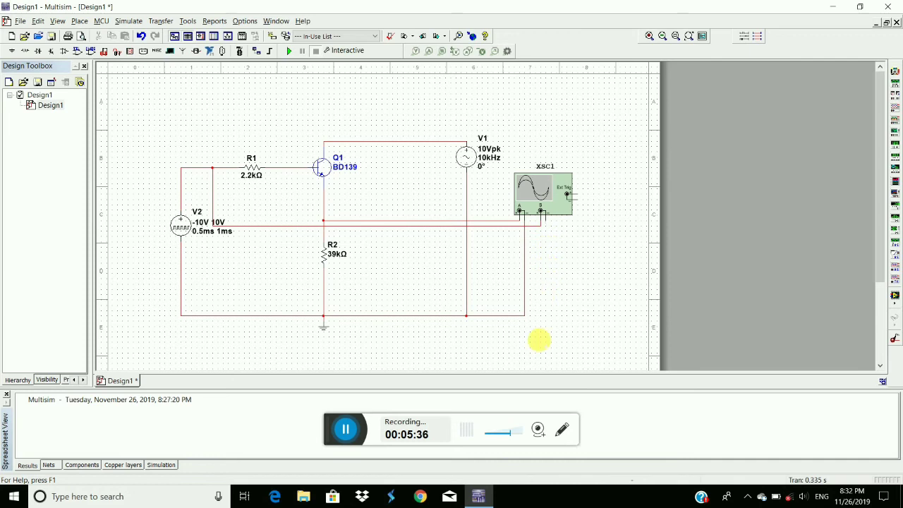
left_click(525, 316)
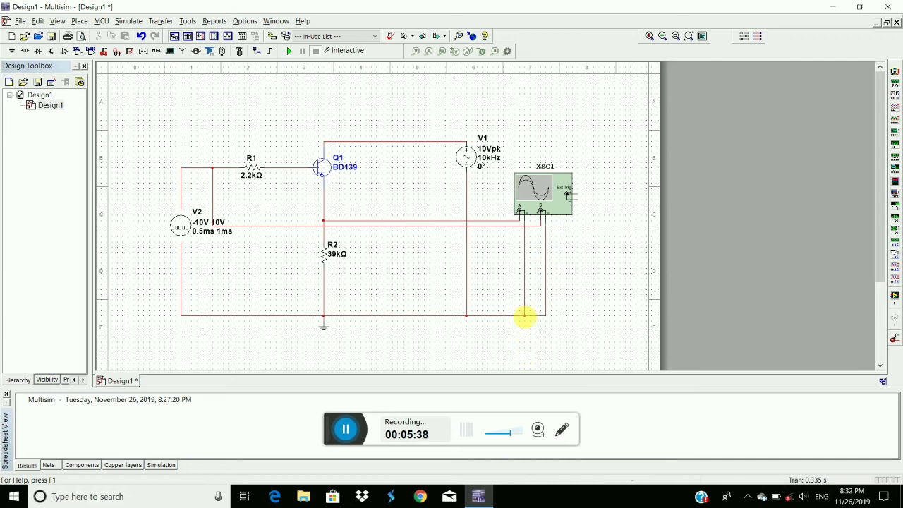
left_click(289, 51)
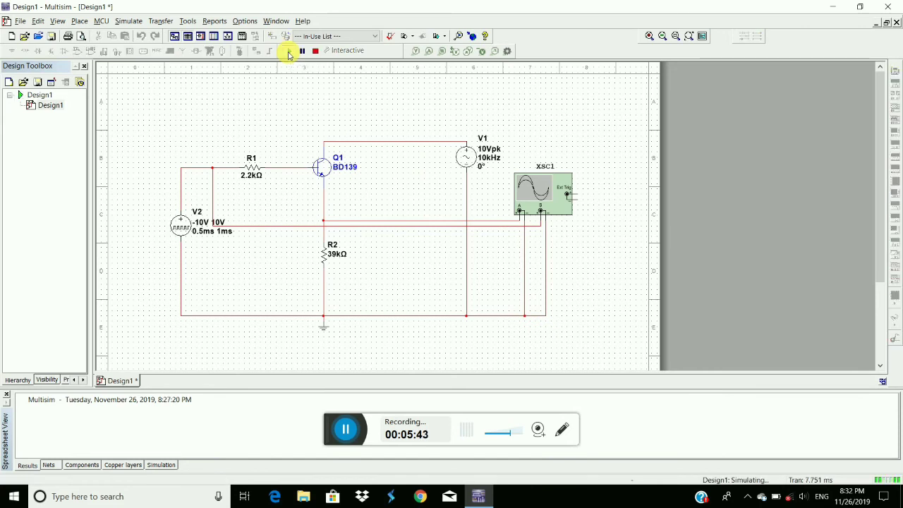
Open the XSC1 scope and step the simulation until four 10kHz bursts gated by the ±10V pulse show.
double_click(555, 184)
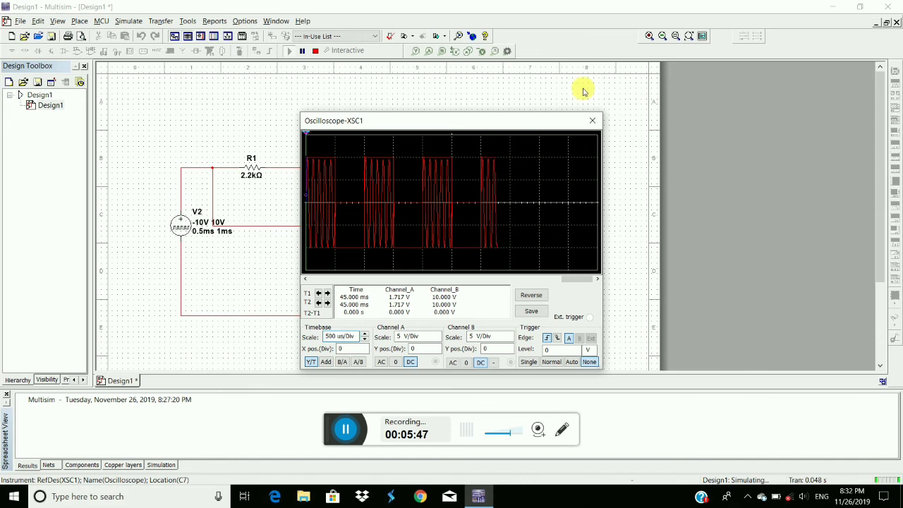
left_click(301, 51)
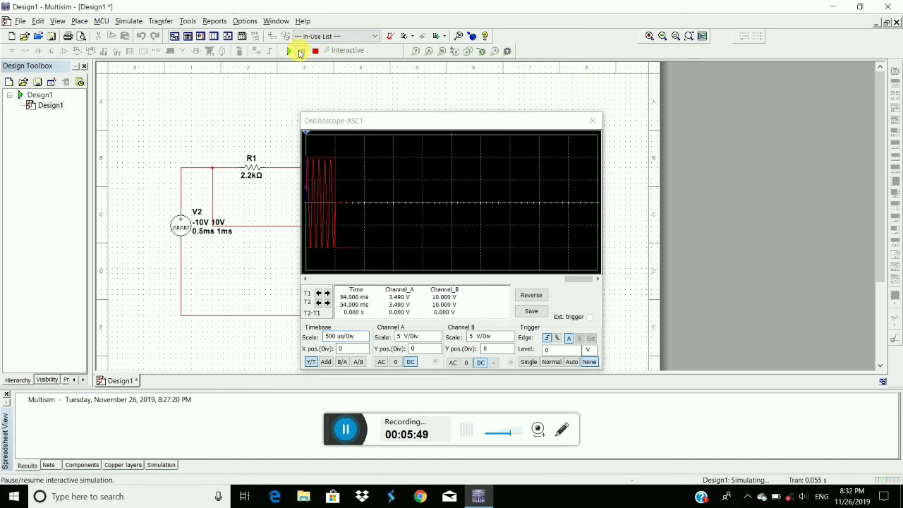
left_click(289, 51)
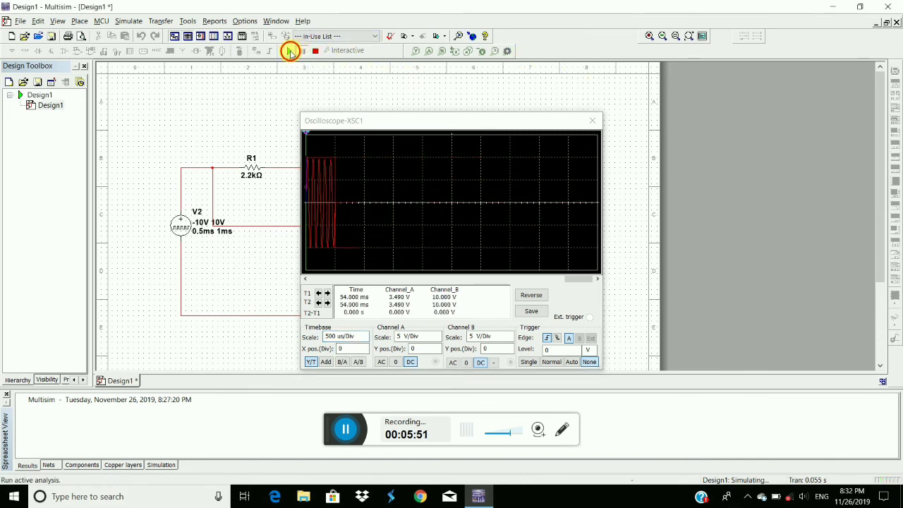
left_click(302, 52)
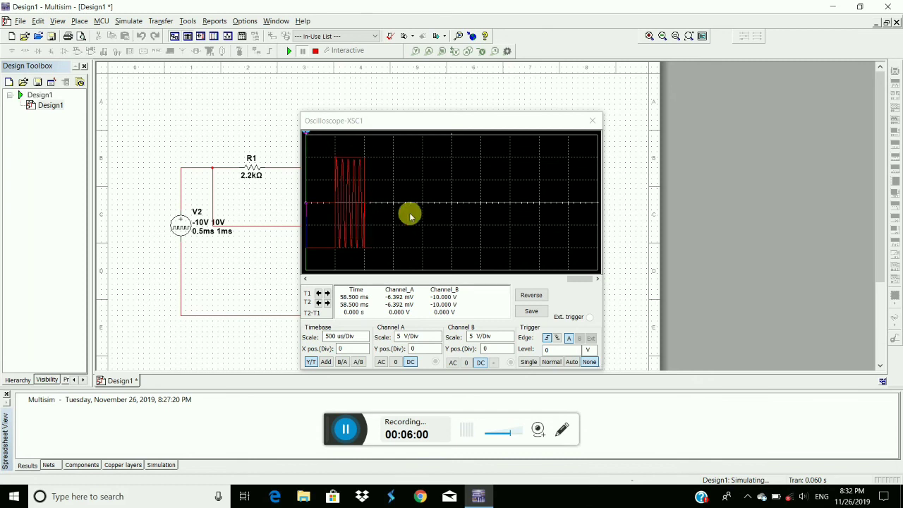
left_click(288, 51)
left_click(301, 51)
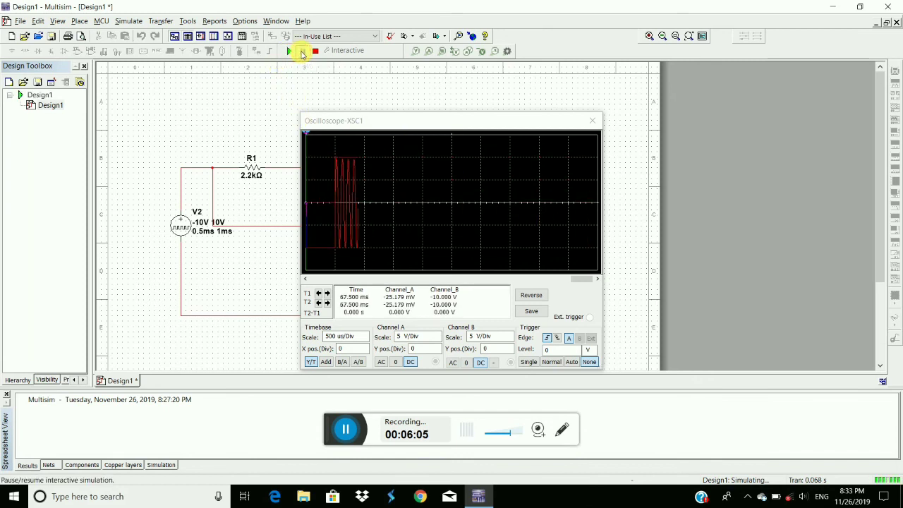
left_click(290, 51)
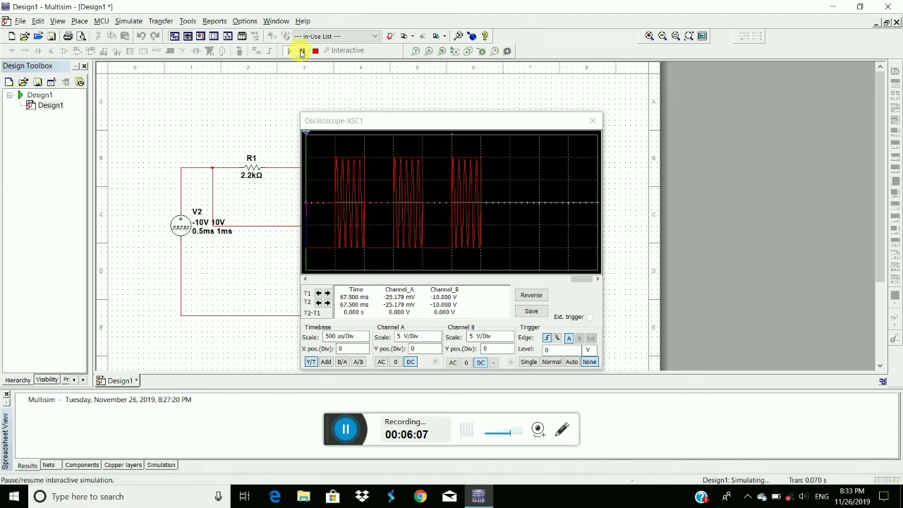
left_click(302, 53)
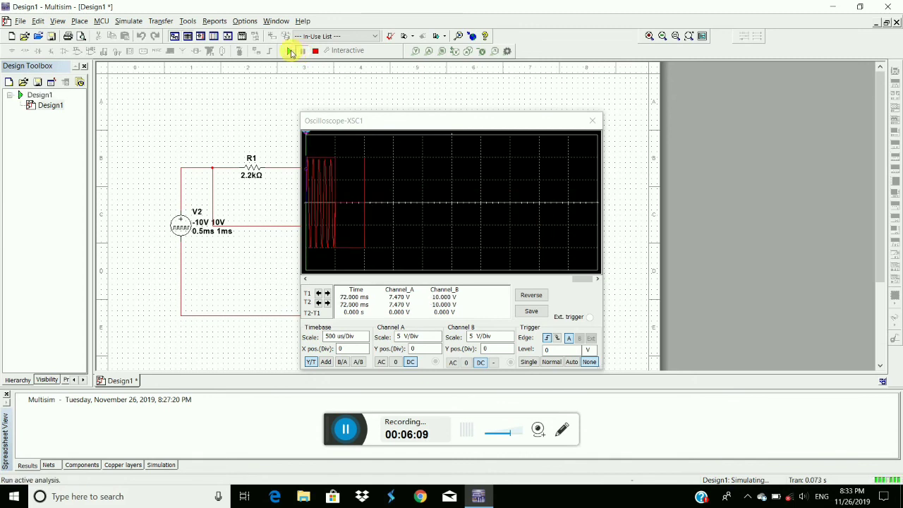
left_click(290, 52)
left_click(302, 52)
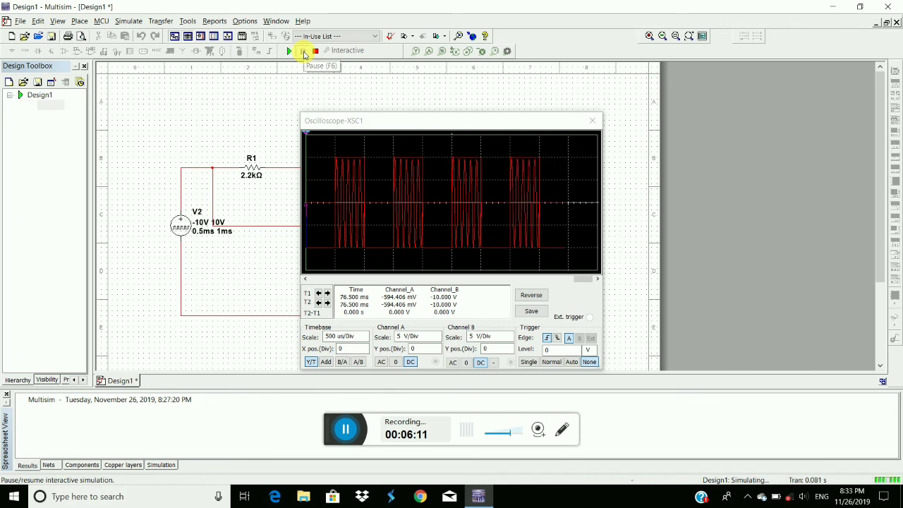
left_click(302, 51)
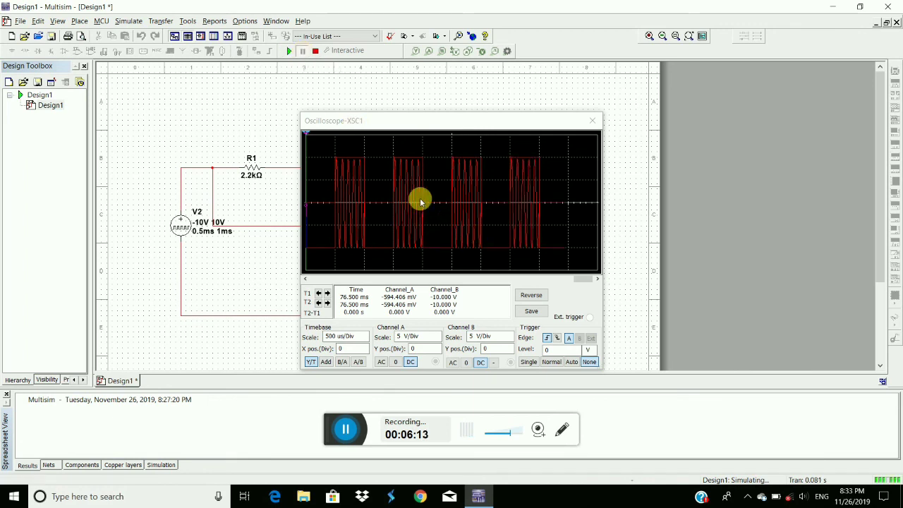